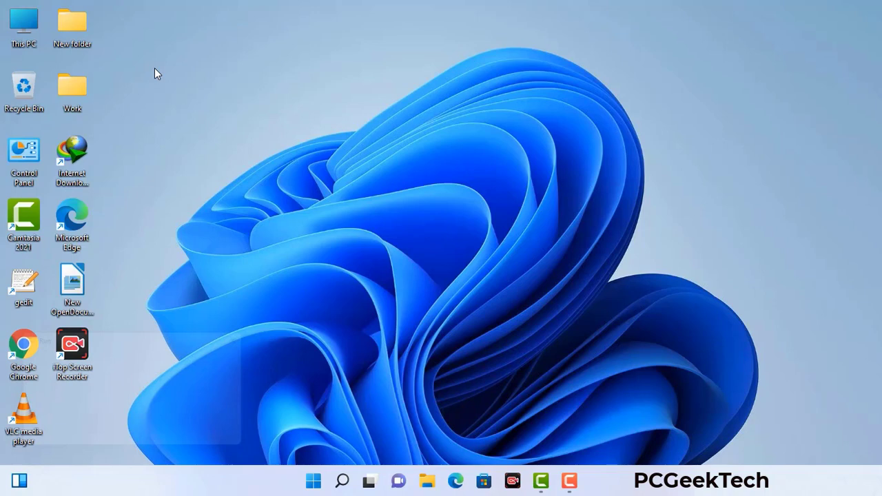
Bring up the Run dialog with 'msconfig' in its Open box, centred on screen
key(super+r)
drag(151, 336, 387, 109)
click(350, 173)
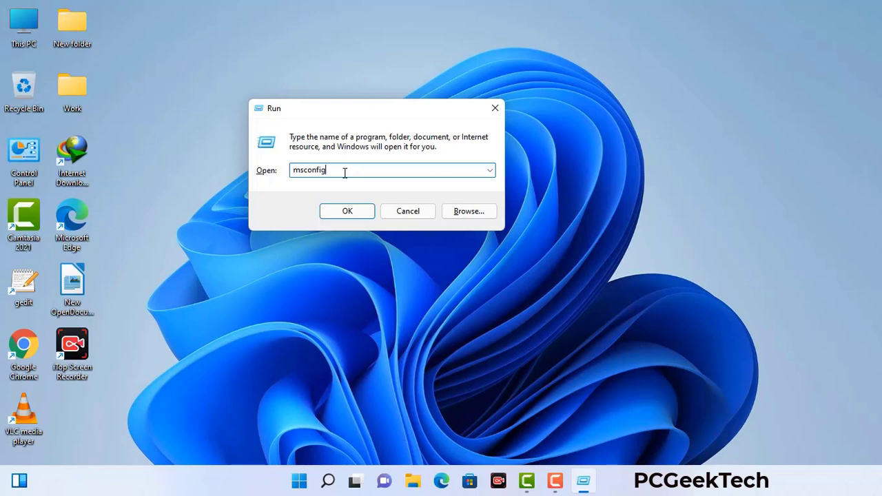
Enable Safe boot with the Network option on the Boot tab, apply it, and restart
click(340, 215)
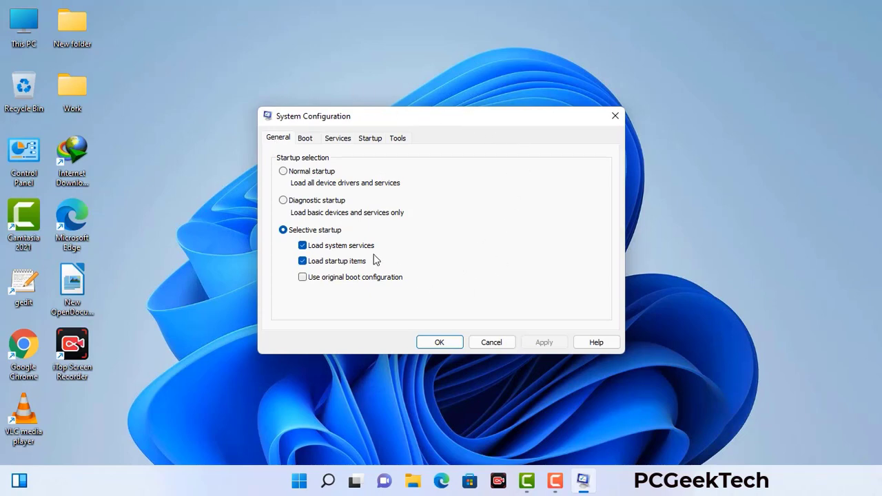
click(306, 139)
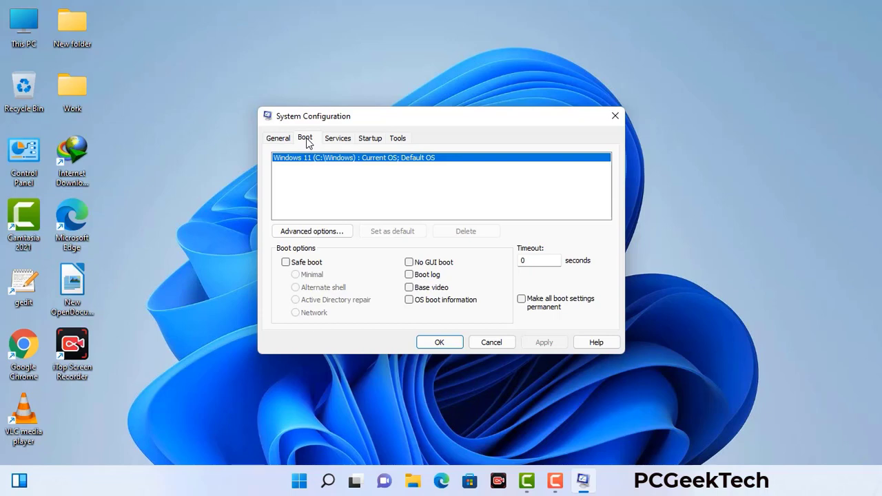
click(285, 263)
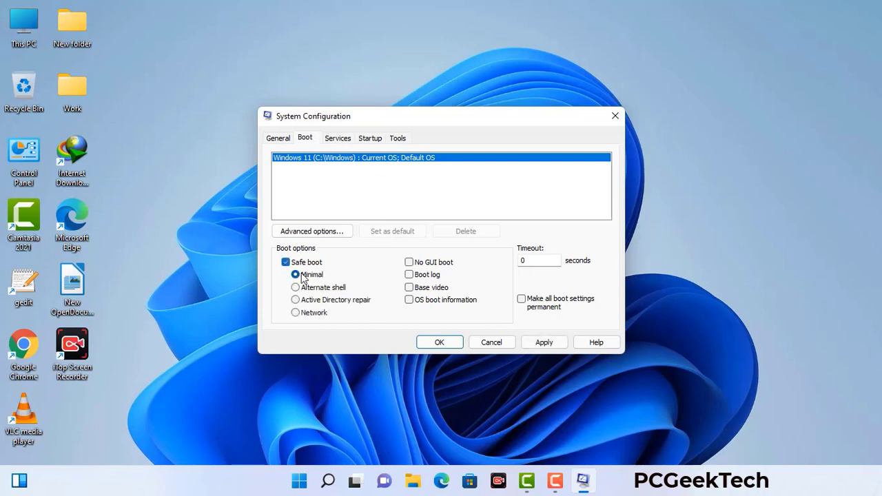
click(313, 313)
click(543, 345)
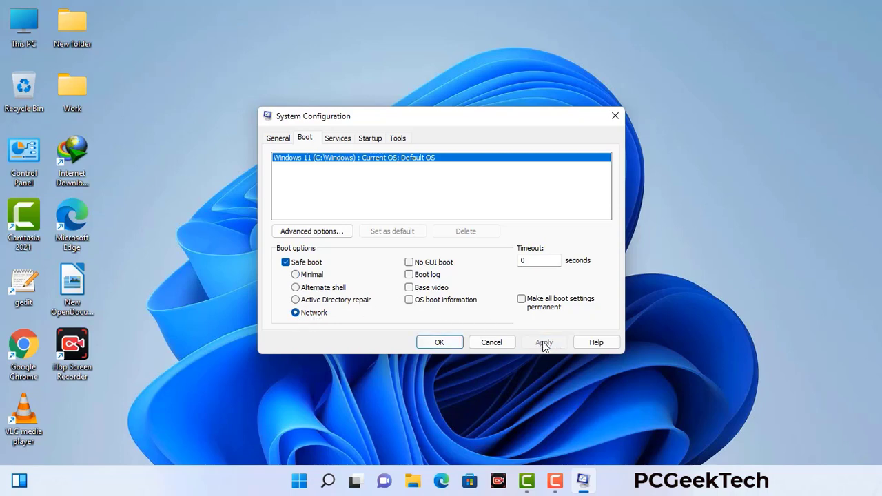
click(438, 342)
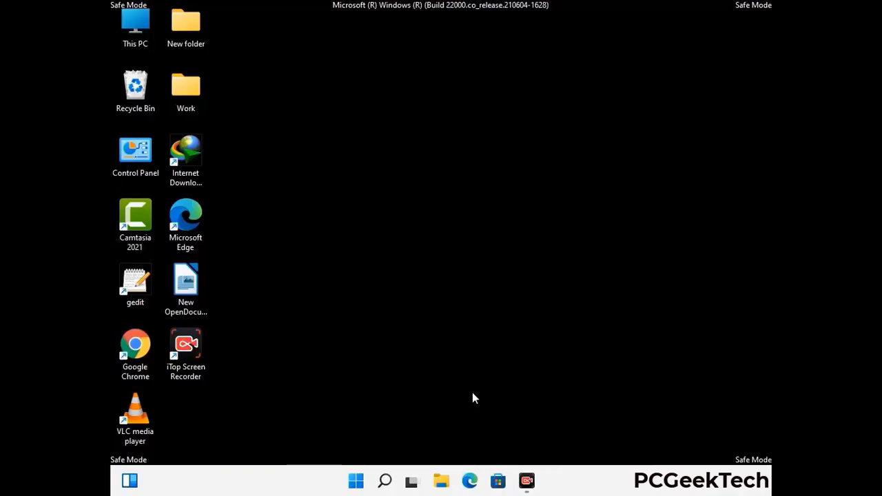
Set File Explorer Options to show hidden files, folders, and drives, then close Control Panel
double_click(136, 166)
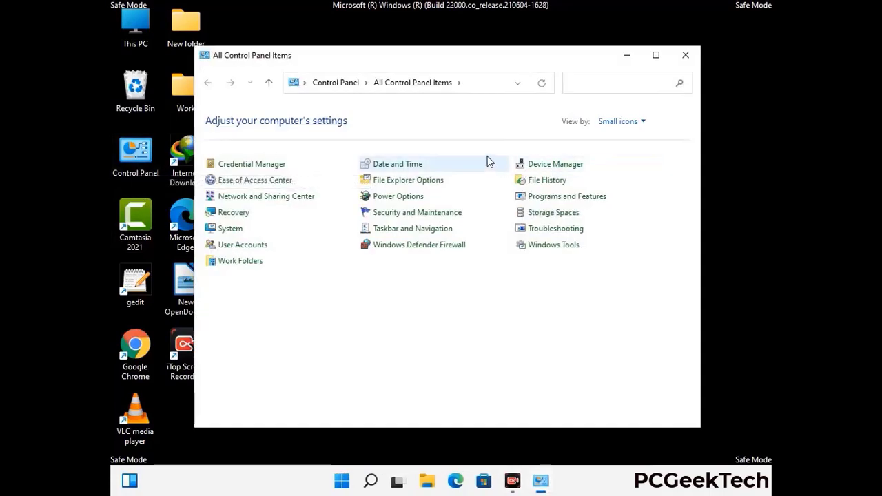
click(425, 184)
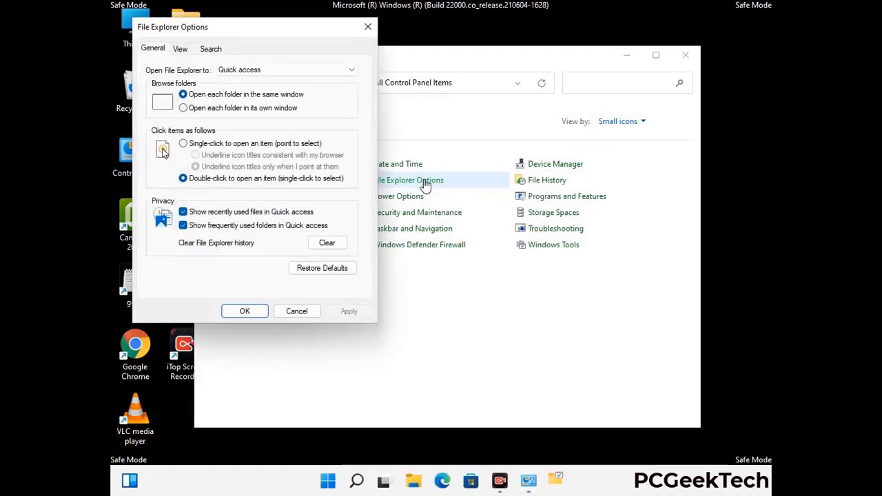
click(182, 49)
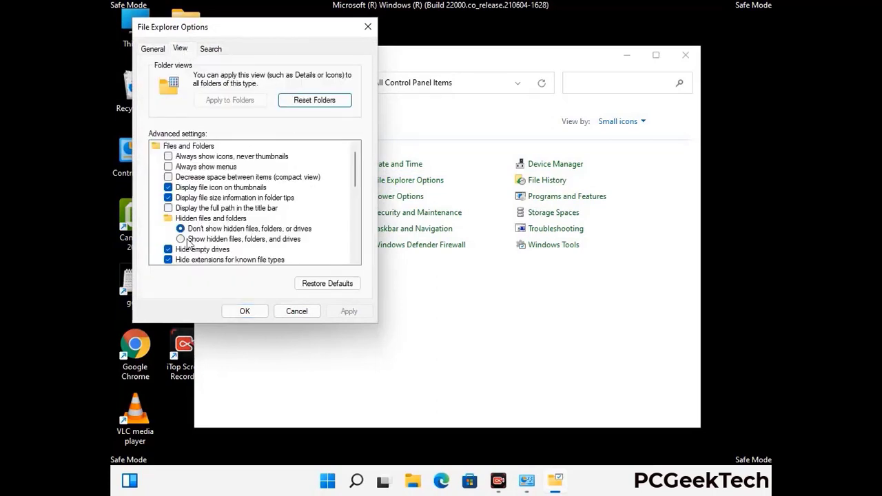
click(180, 239)
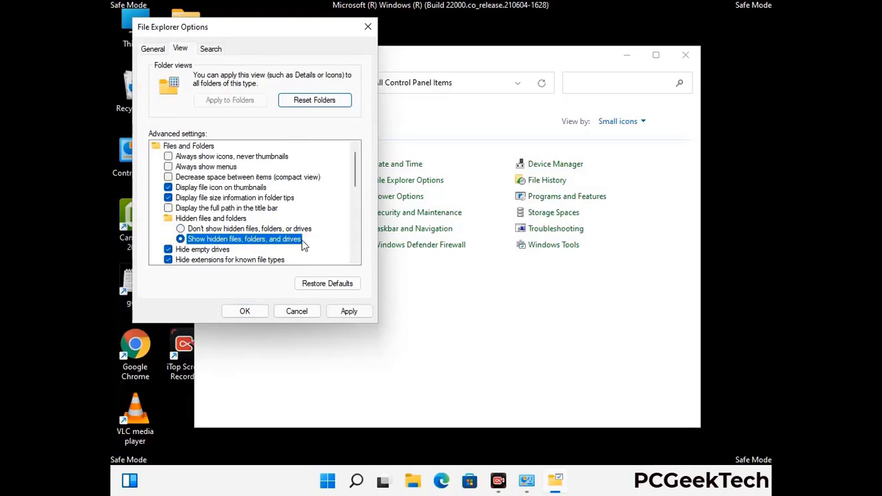
click(349, 311)
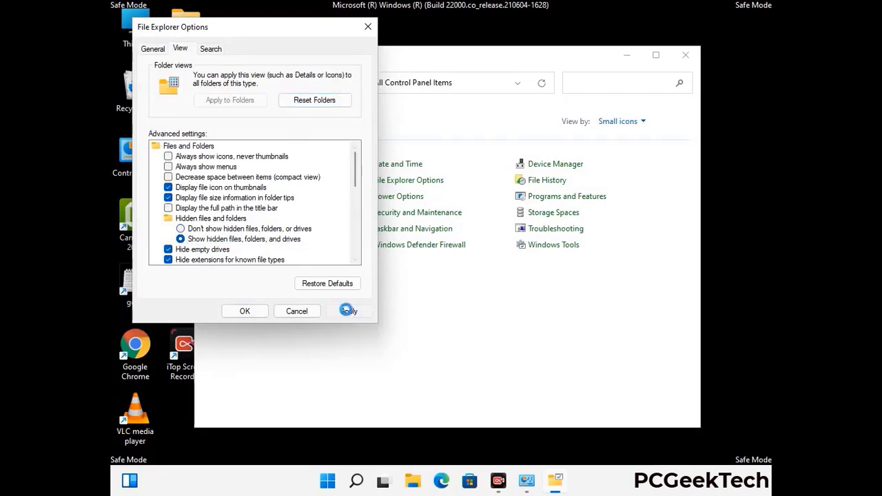
click(233, 313)
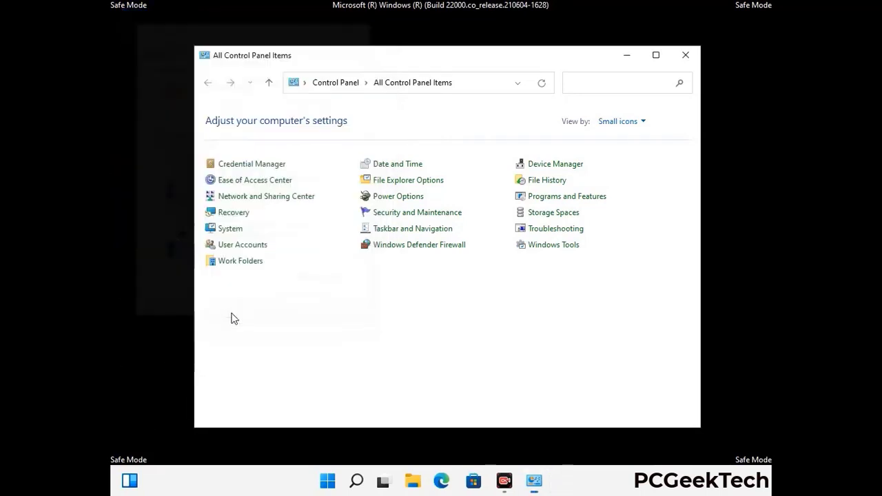
click(684, 57)
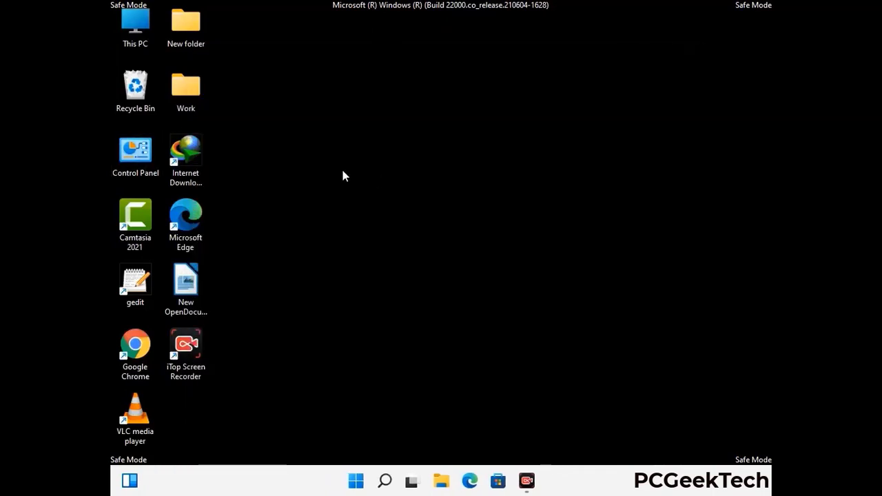
Navigate from This PC to the C:\Windows\System32\drivers\etc folder
double_click(131, 31)
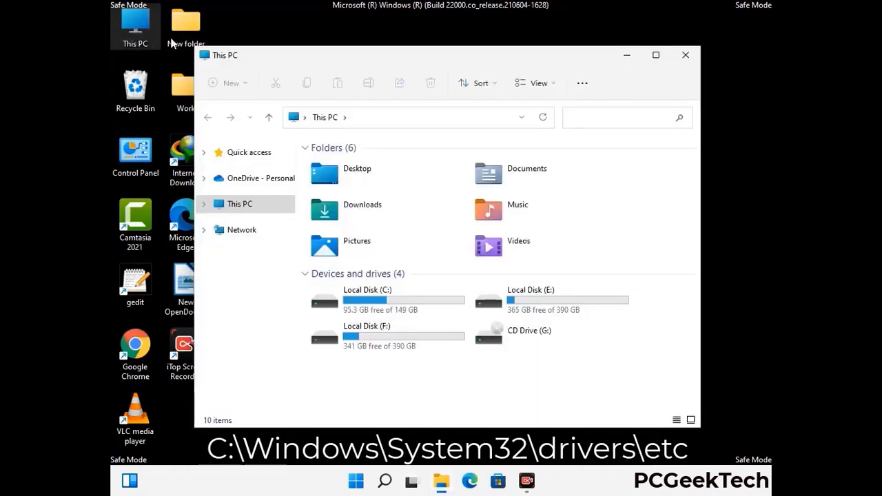
double_click(387, 302)
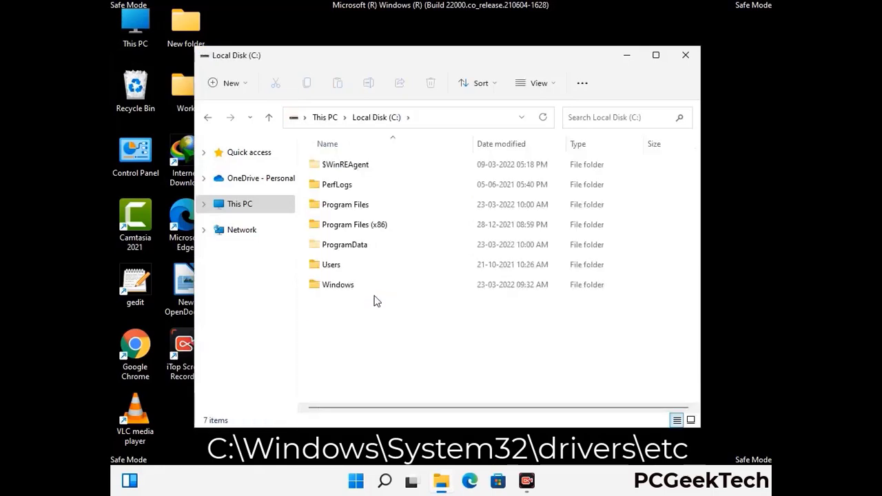
double_click(330, 289)
scroll(441, 293, down, 6)
scroll(436, 297, down, 12)
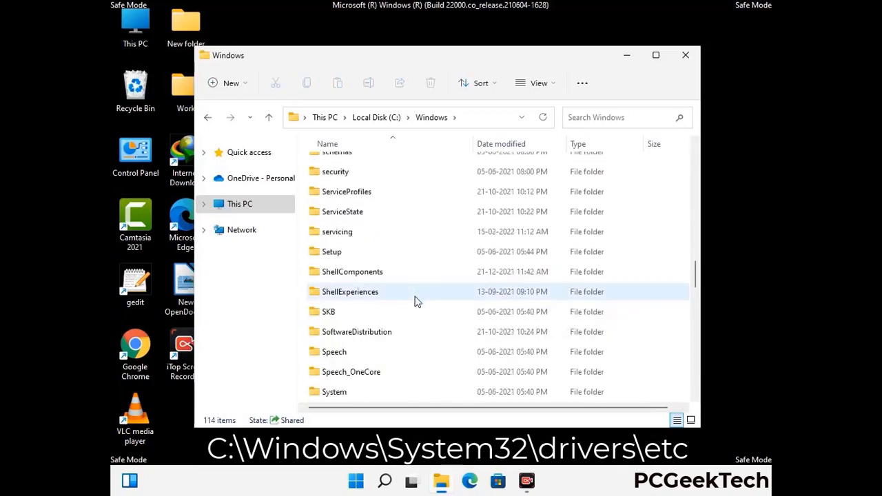
scroll(416, 301, down, 3)
double_click(338, 292)
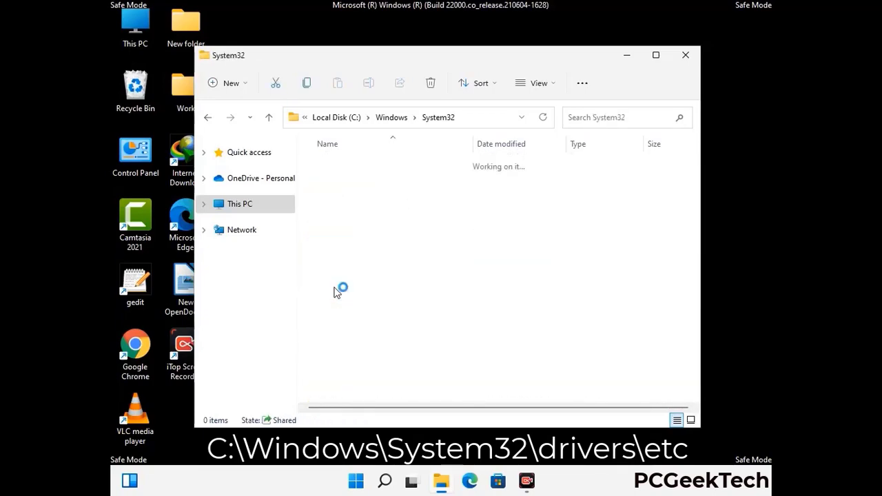
scroll(380, 300, down, 5)
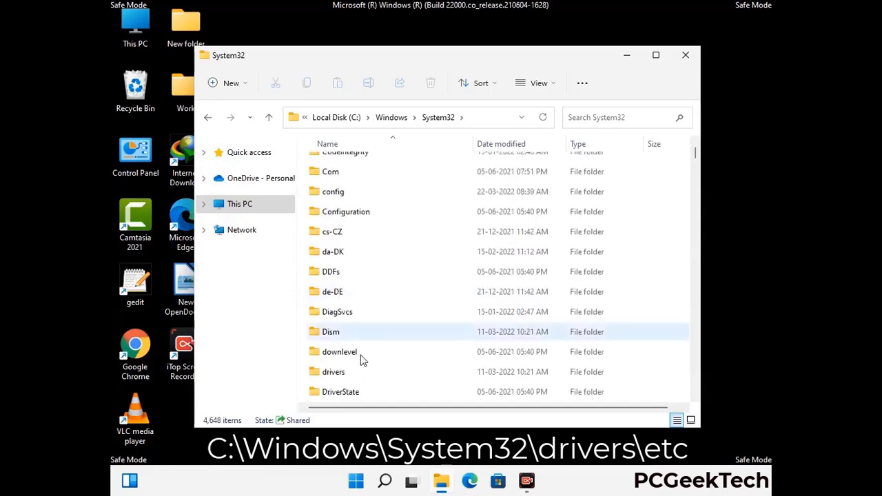
double_click(338, 372)
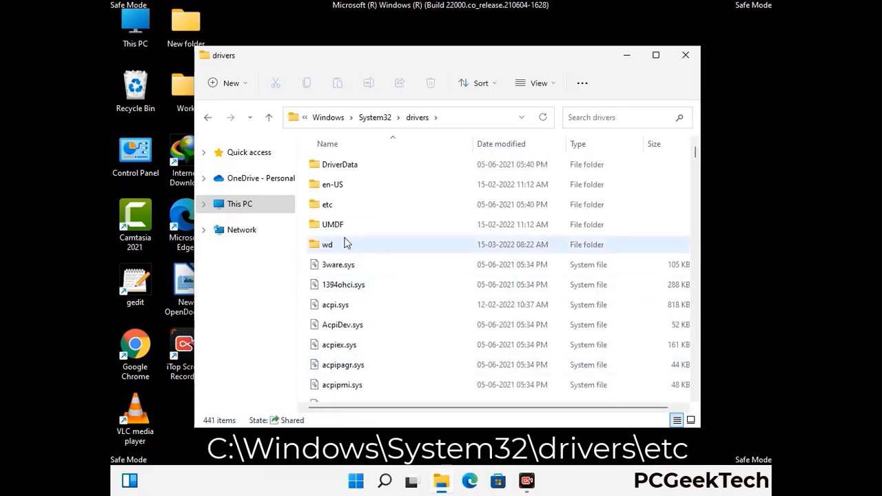
double_click(328, 205)
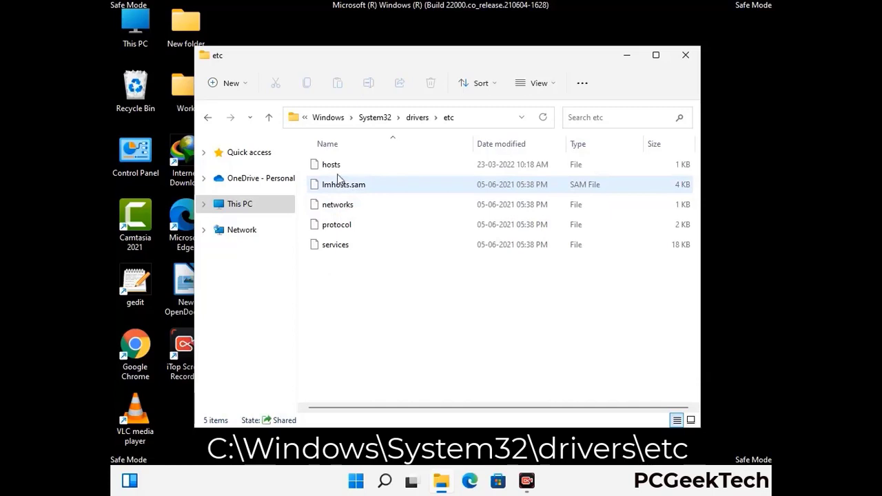
Open the hosts file with Notepad
click(339, 171)
double_click(337, 172)
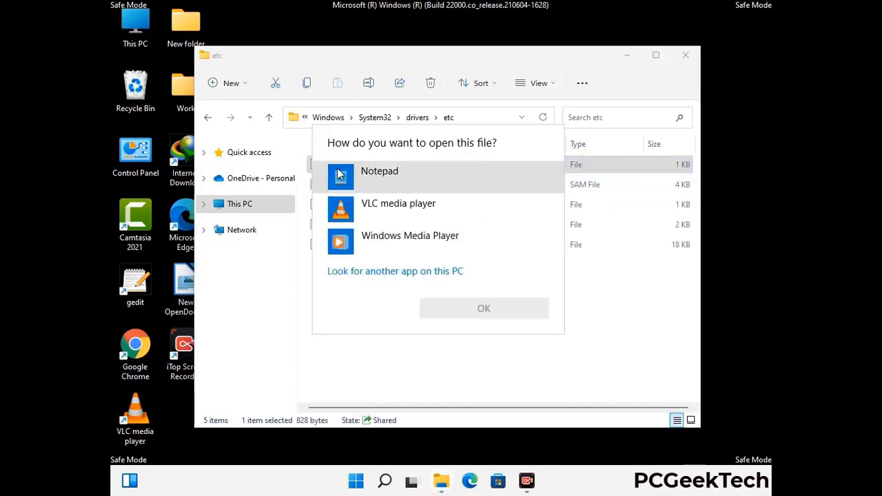
click(398, 176)
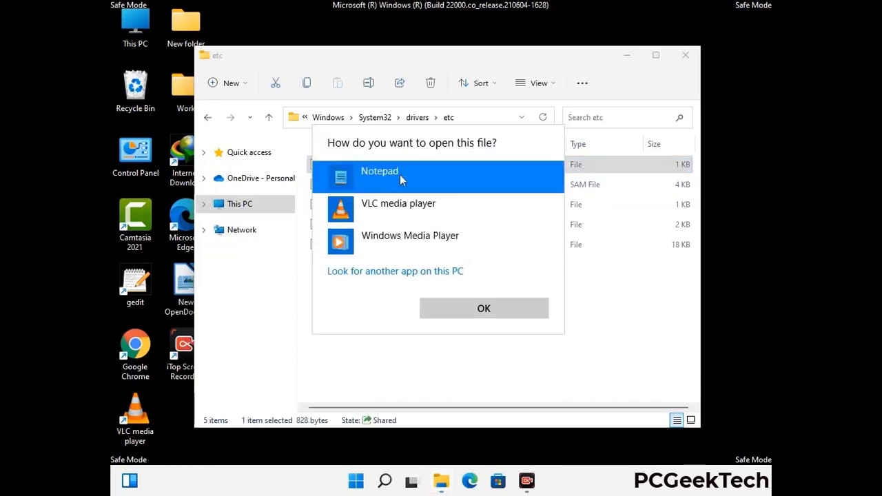
click(483, 309)
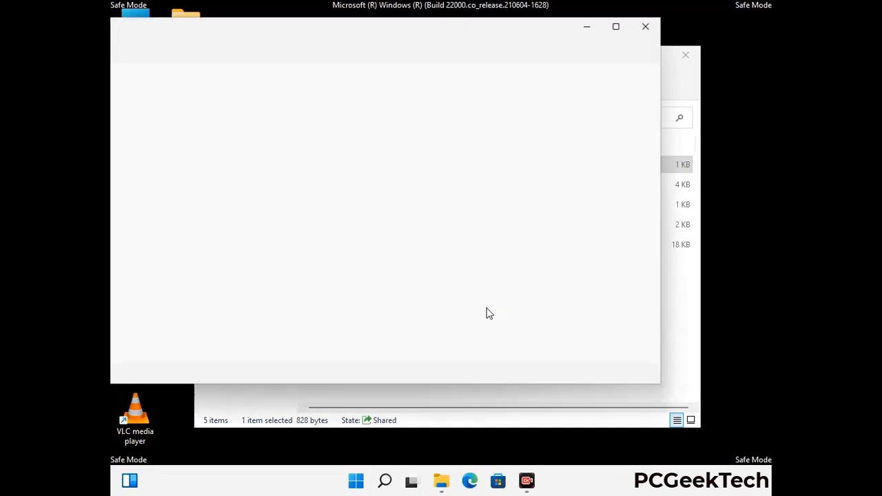
Add an empty line at the end of the hosts file and save it
drag(380, 37, 520, 45)
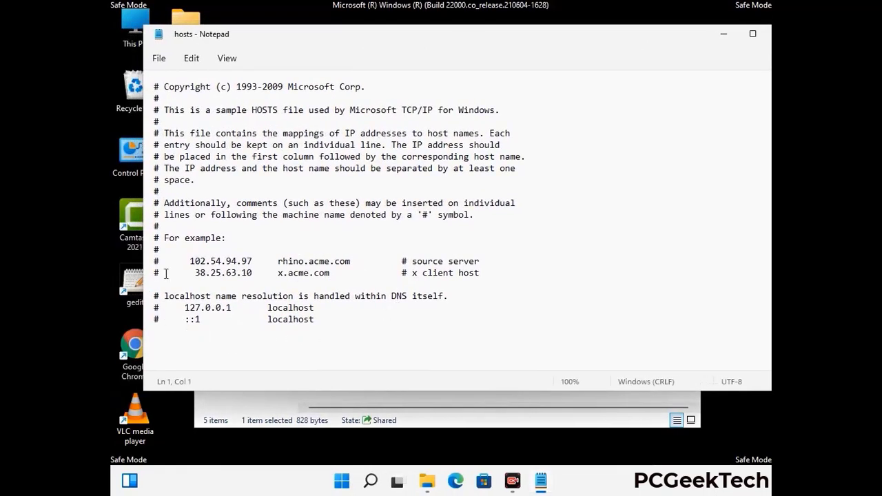
click(330, 323)
key(Return)
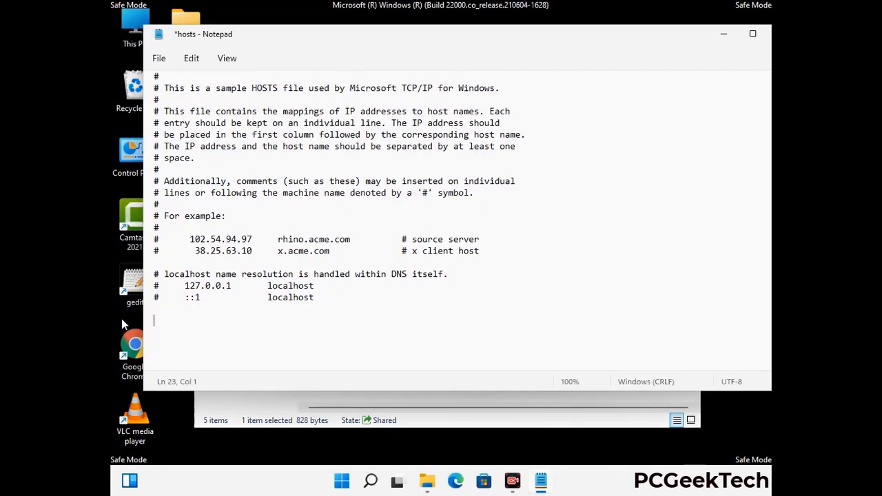
click(159, 59)
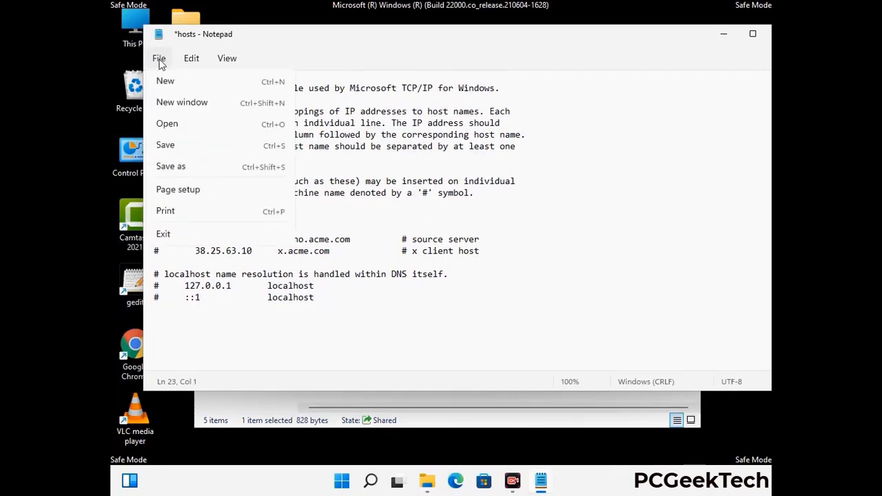
click(165, 145)
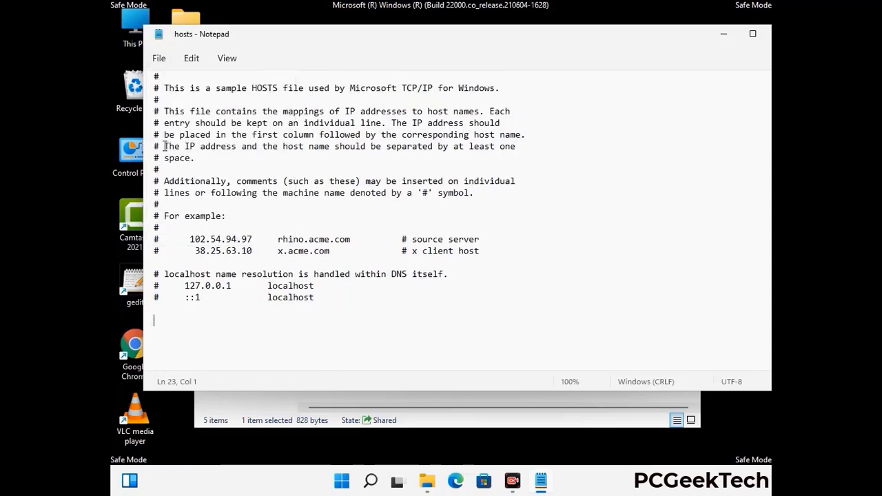
Close Notepad and the etc folder window
drag(666, 40, 565, 40)
click(680, 38)
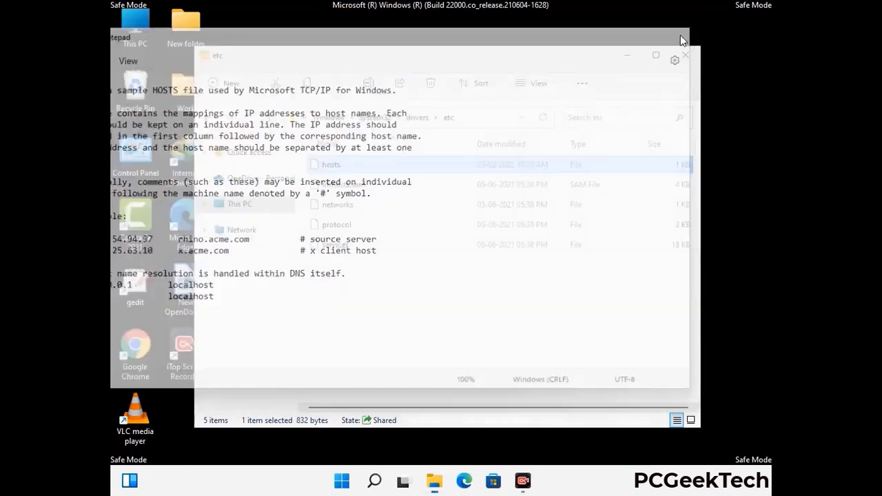
click(686, 55)
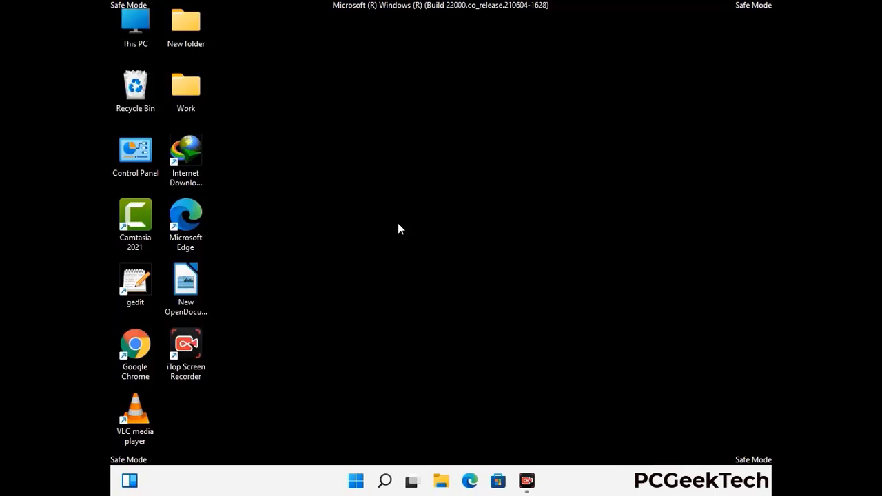
Open %appdata% from the Run prompt and delete the leftover Zoom folder
key(super+r)
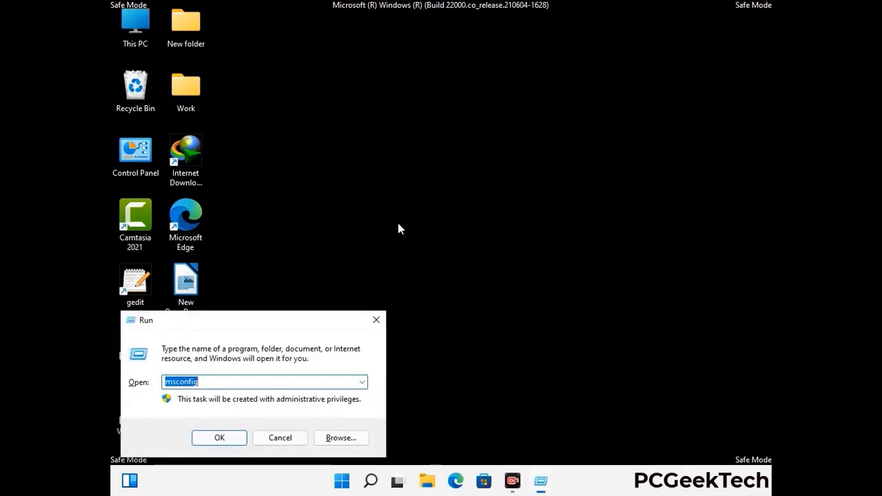
drag(252, 315, 412, 137)
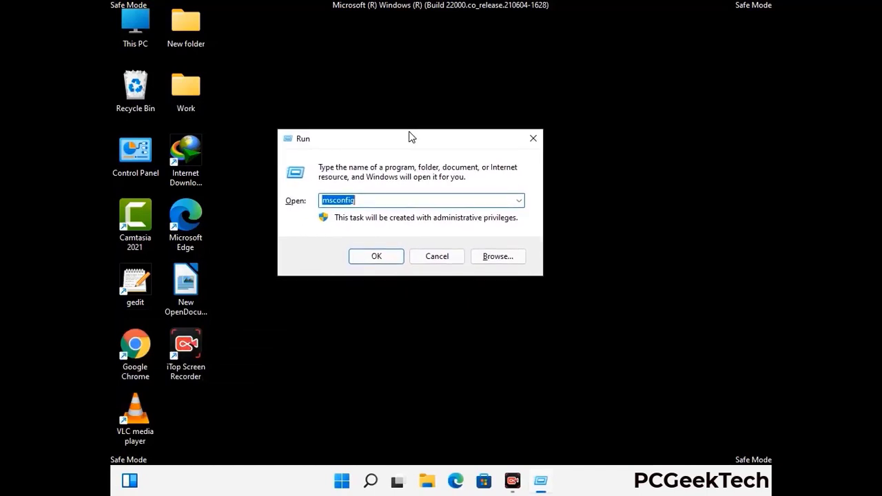
text(%)
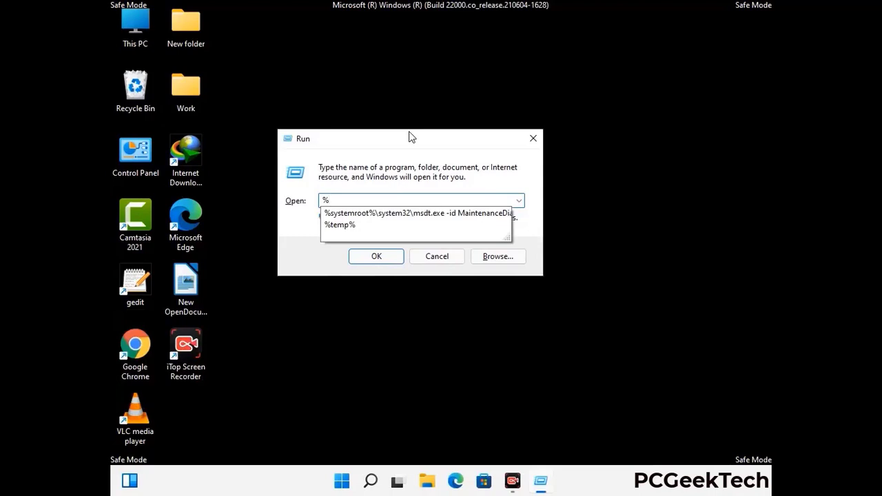
text(appdata%)
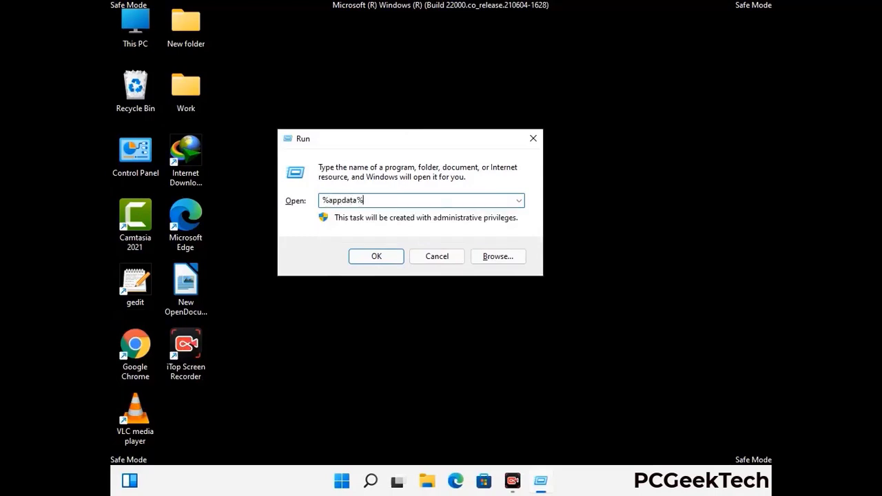
key(Return)
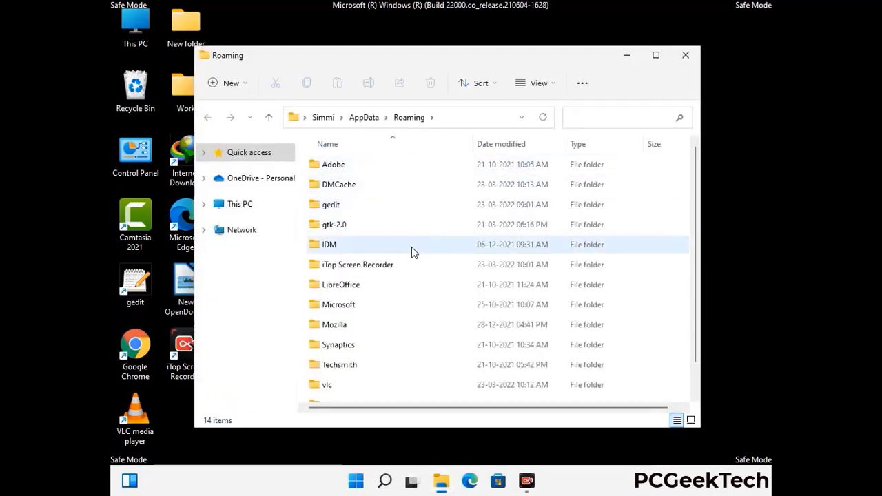
scroll(415, 249, down, 1)
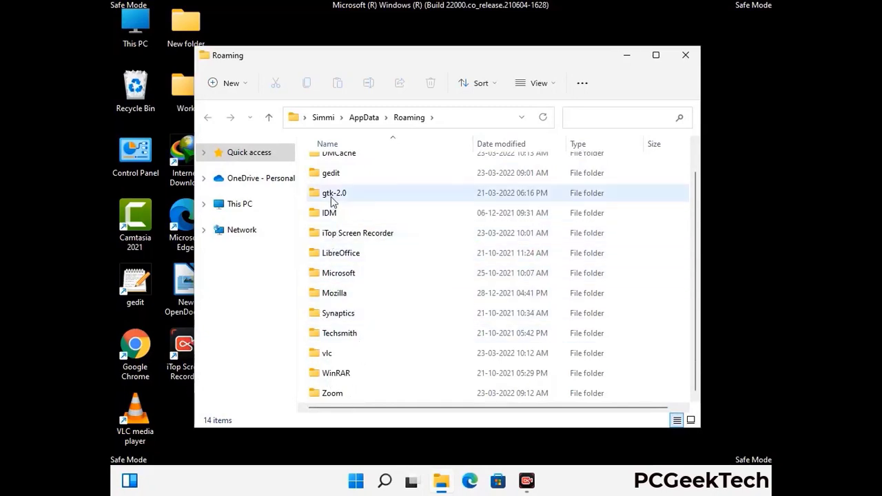
scroll(332, 200, up, 1)
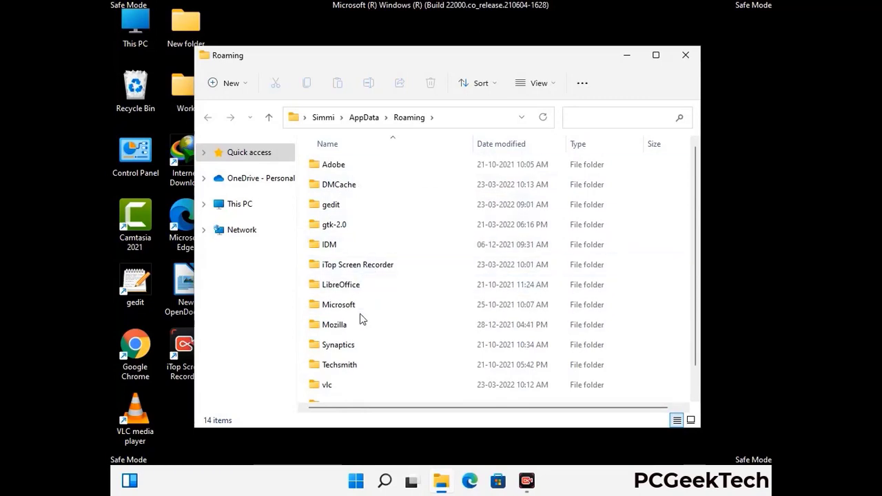
scroll(358, 319, down, 1)
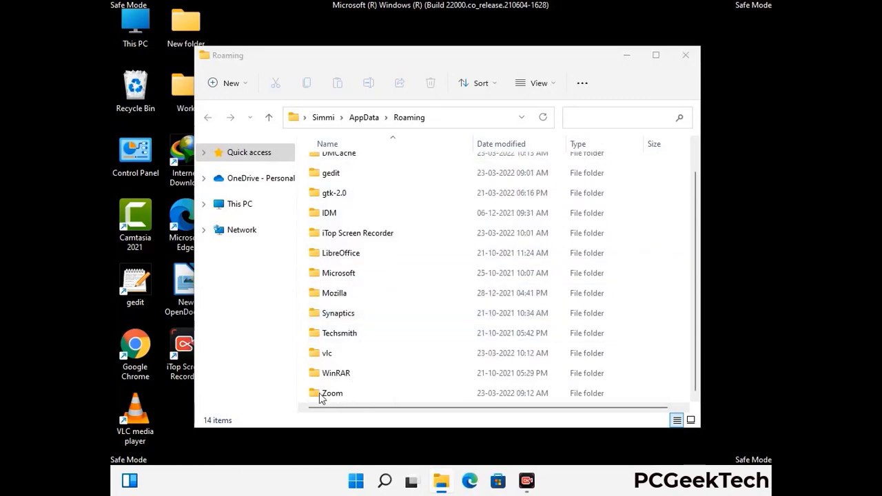
click(493, 390)
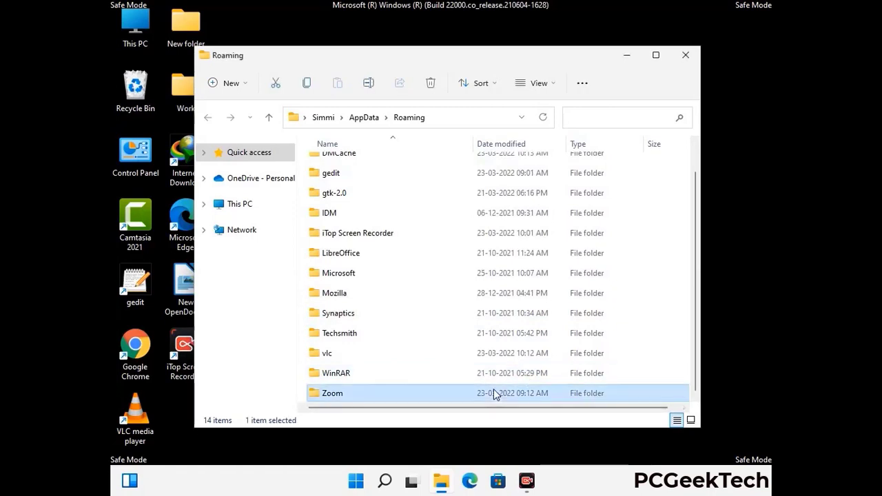
click(437, 87)
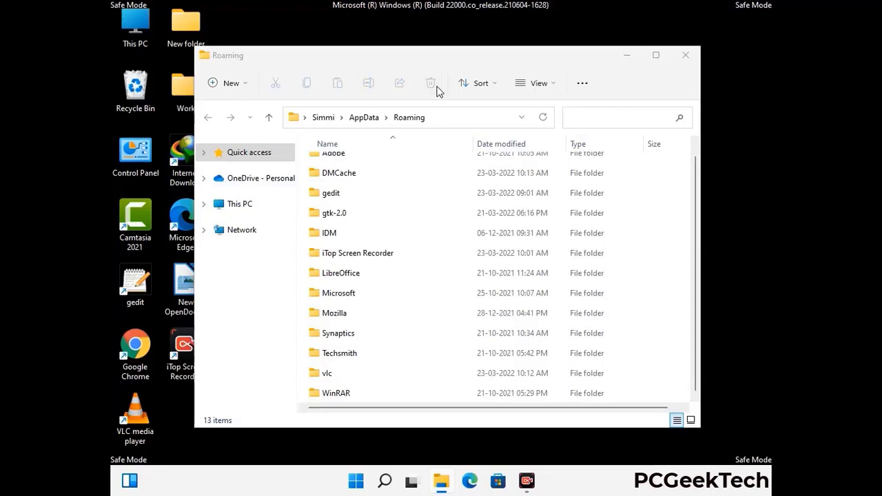
Close the Roaming window, open %LocalAppData%, and delete the leftover Mozilla folder
click(684, 62)
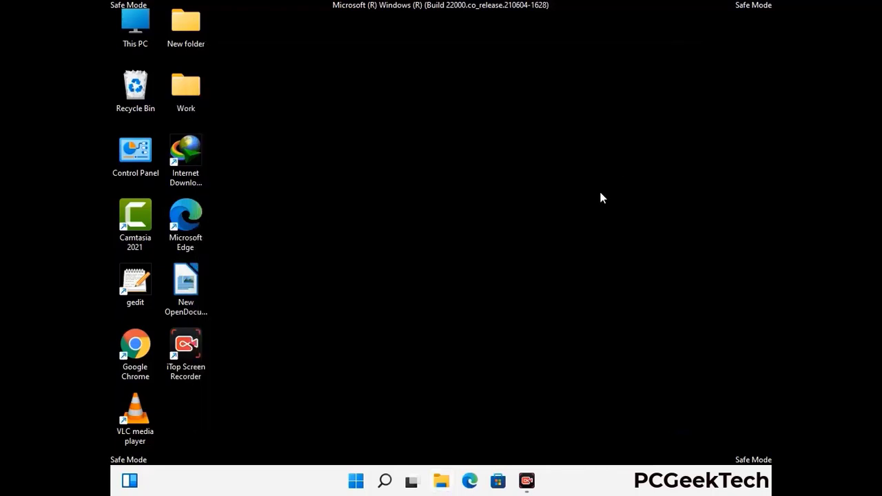
key(super+r)
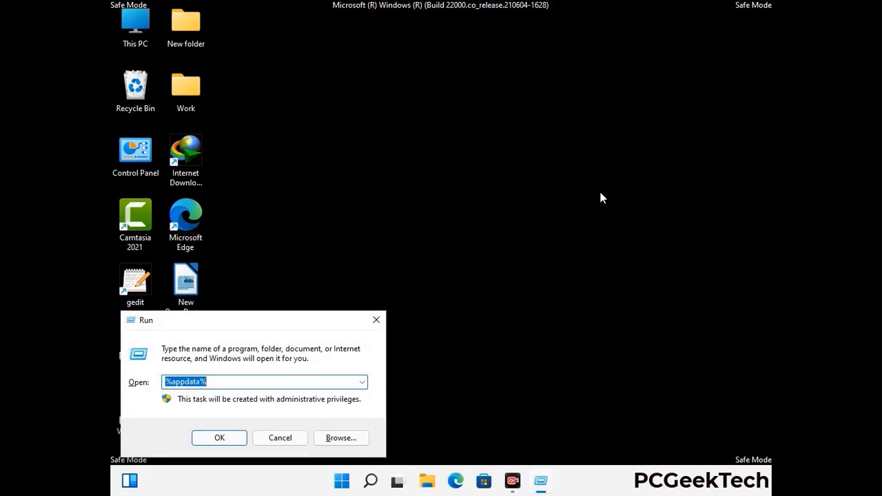
drag(291, 326, 463, 174)
text(%Local)
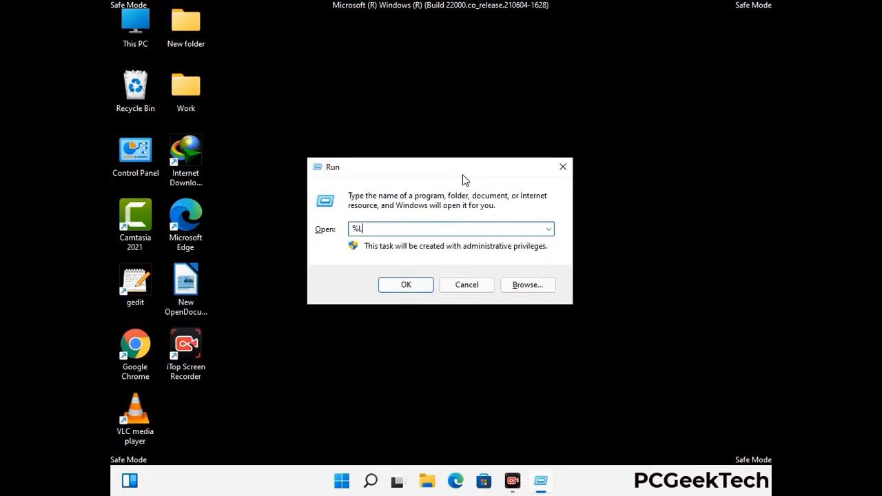
text(App)
key(Return)
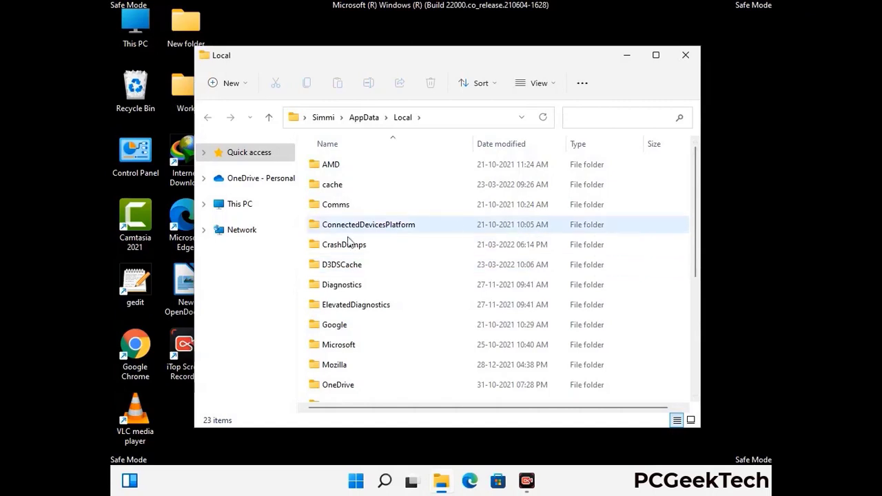
scroll(368, 310, down, 1)
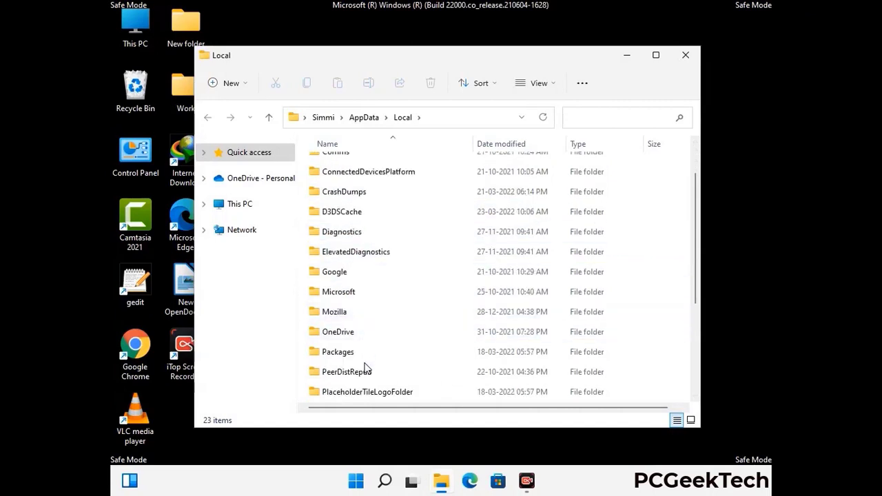
click(341, 313)
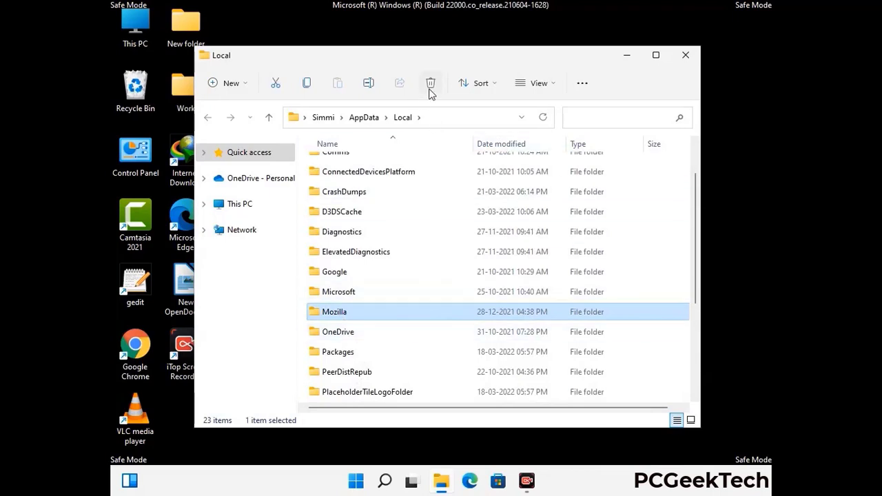
click(430, 85)
click(430, 84)
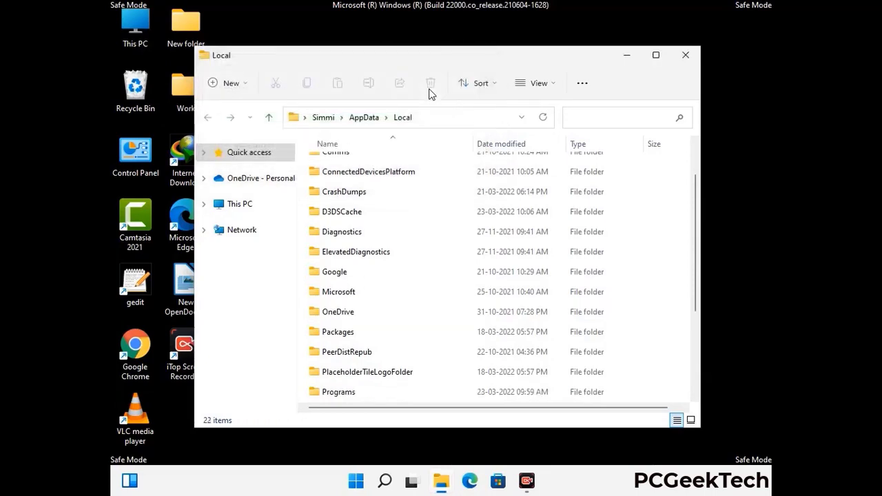
Close the Local window, open %ProgramData%, and delete its Mozilla folder
click(687, 61)
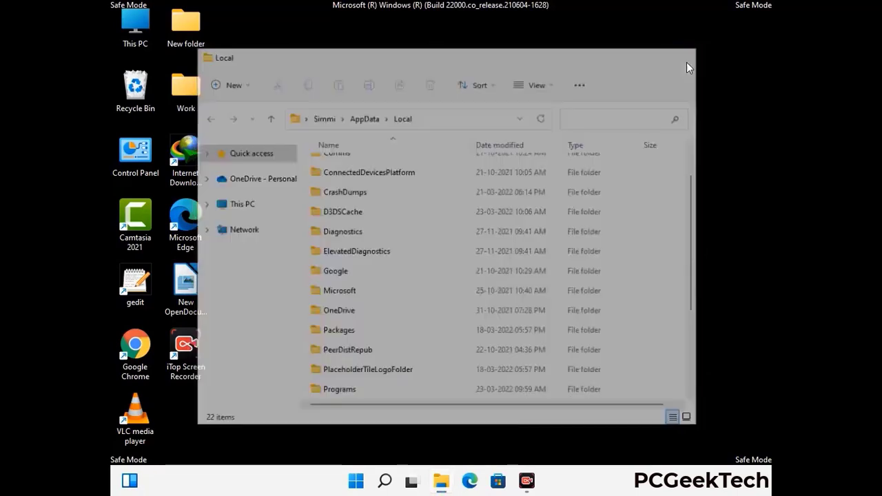
key(super+r)
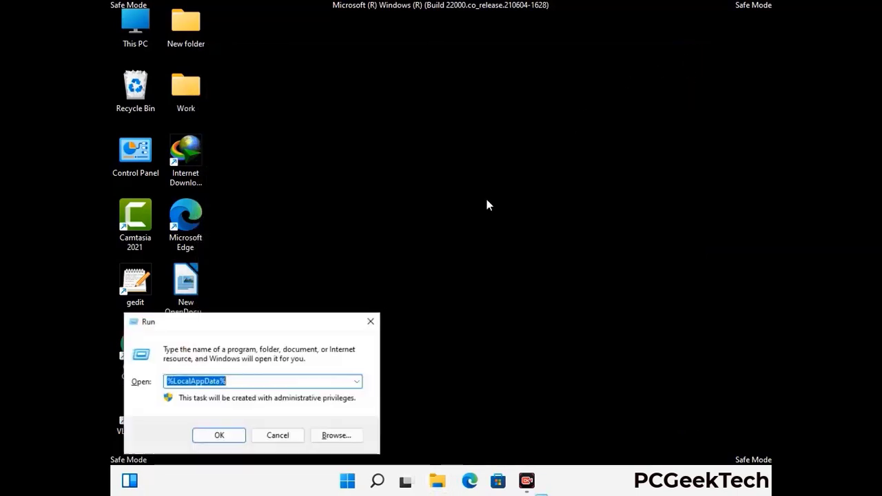
drag(227, 330, 404, 182)
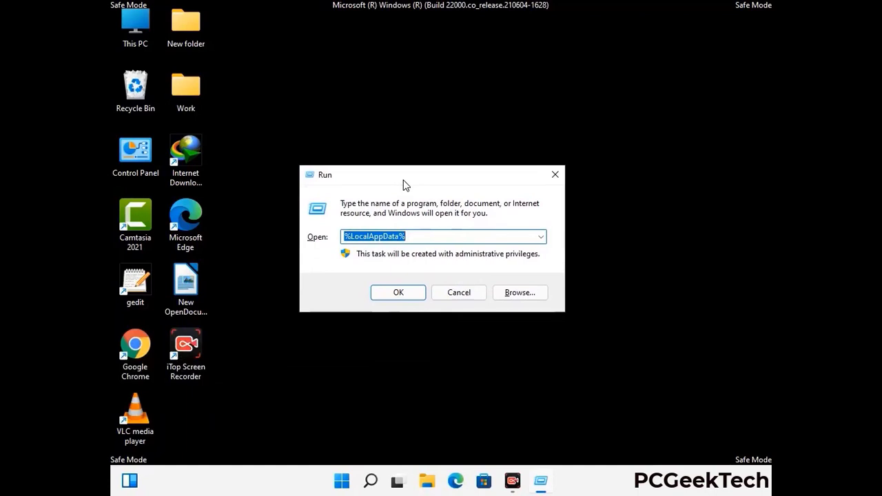
text(%)
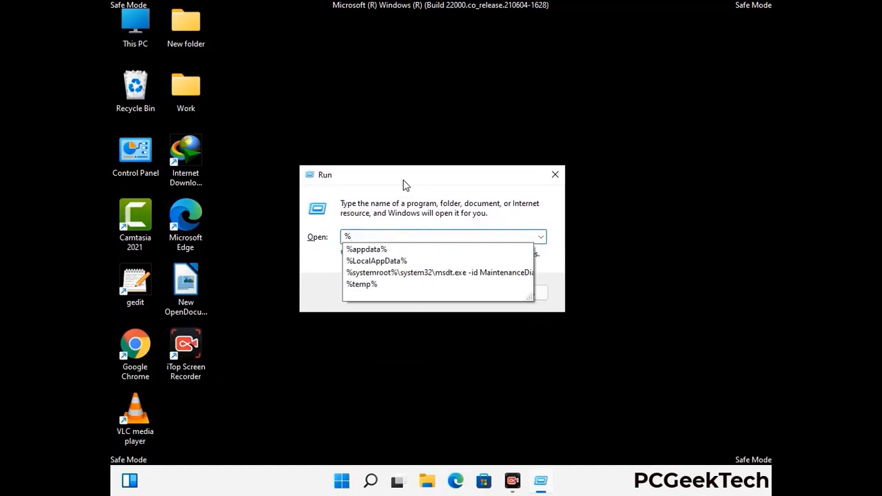
text(ProgramData%)
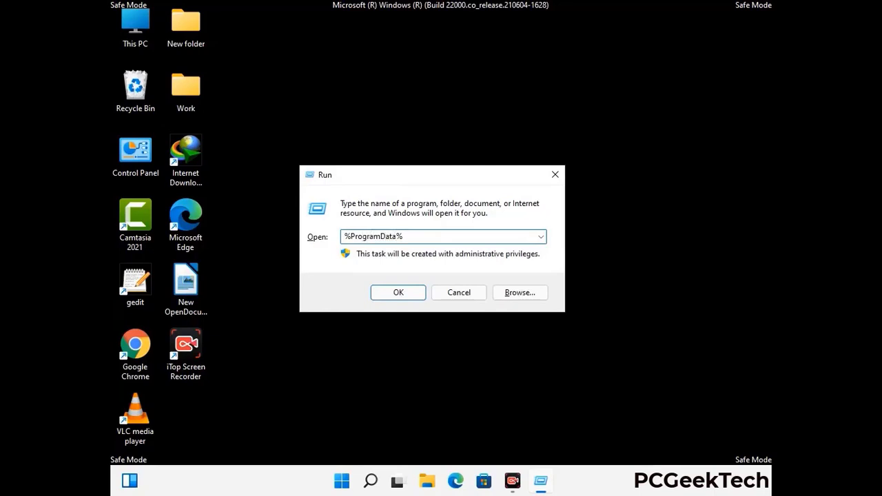
key(Return)
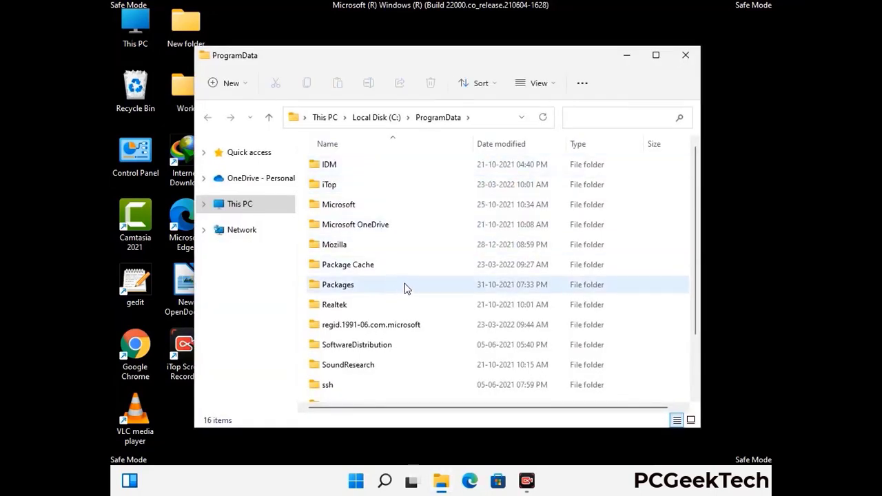
scroll(405, 289, down, 1)
scroll(404, 303, down, 1)
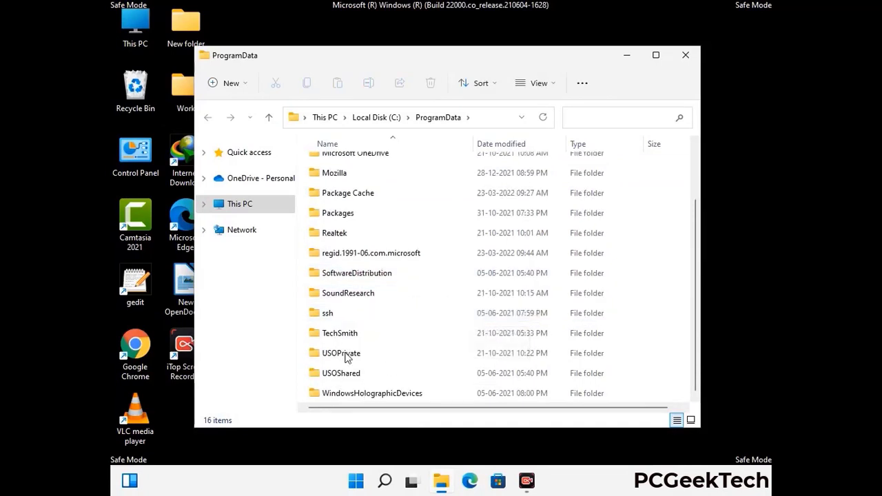
click(344, 173)
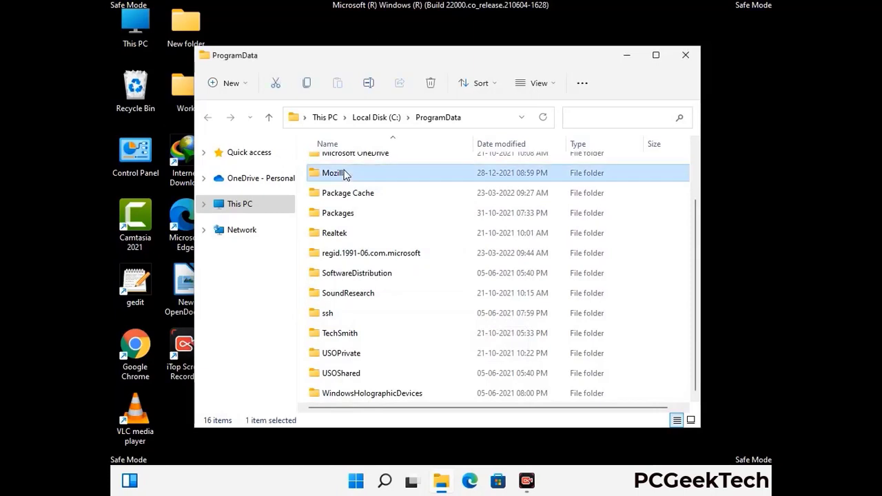
click(432, 83)
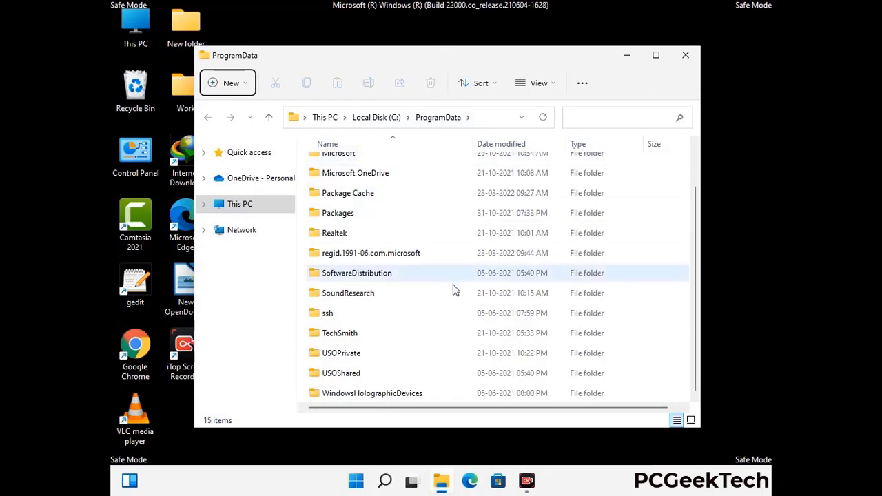
scroll(454, 290, up, 1)
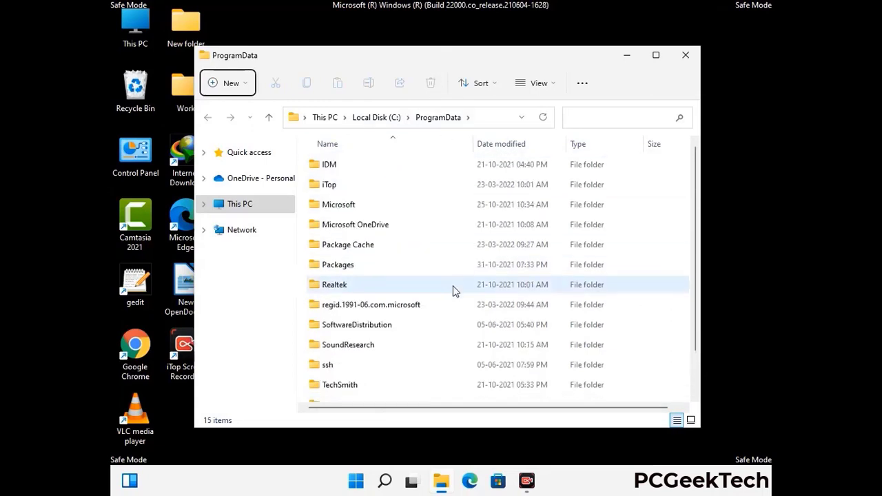
Close the ProgramData window and open %WinDir% from the Run prompt
click(691, 56)
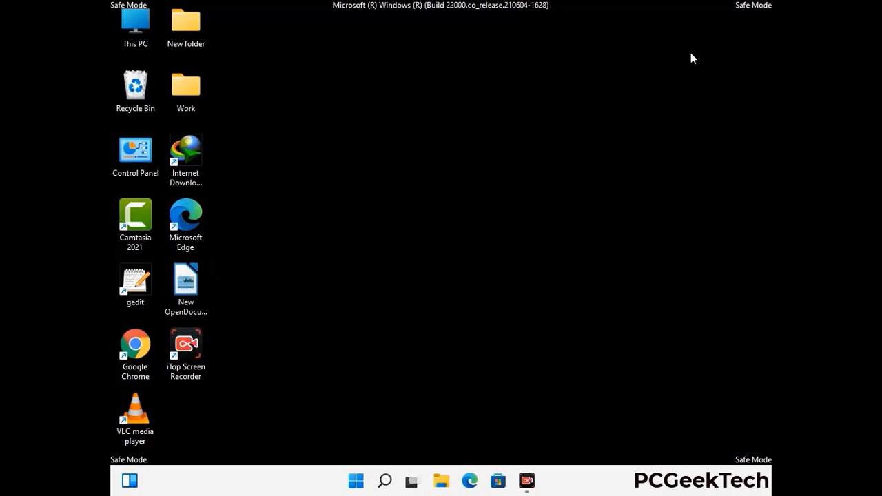
key(super+r)
drag(288, 324, 460, 179)
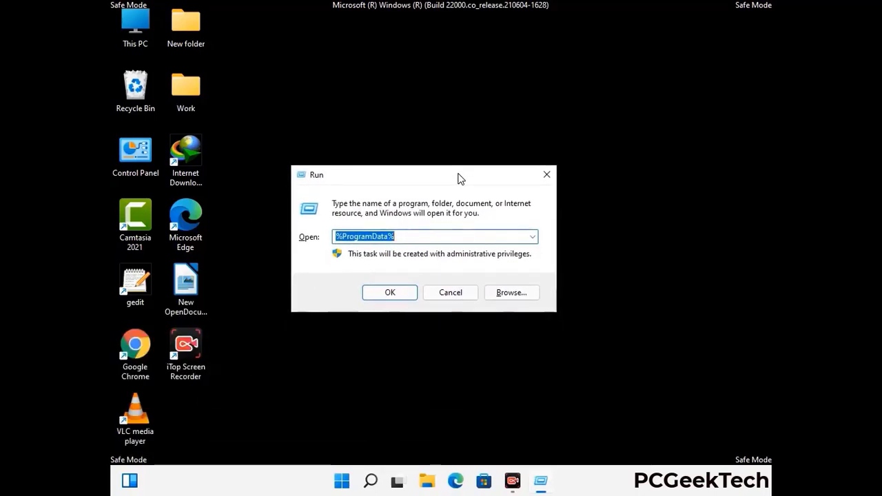
text(%Wi)
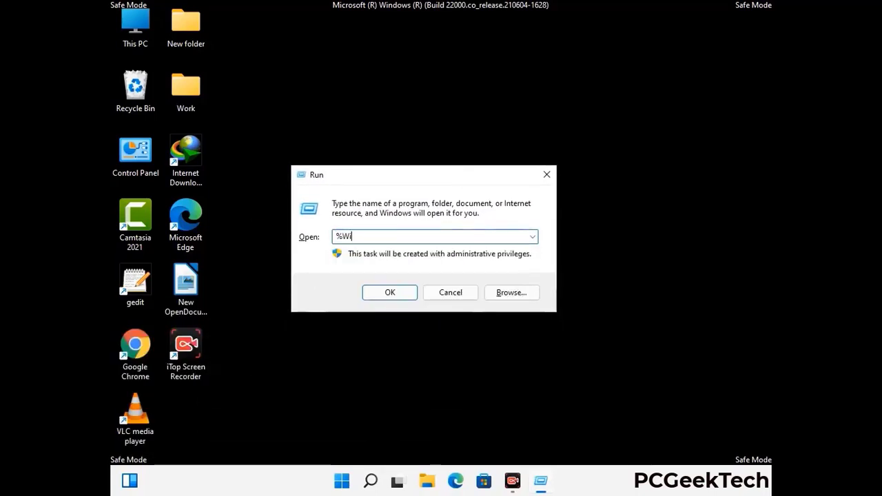
text(nDir%)
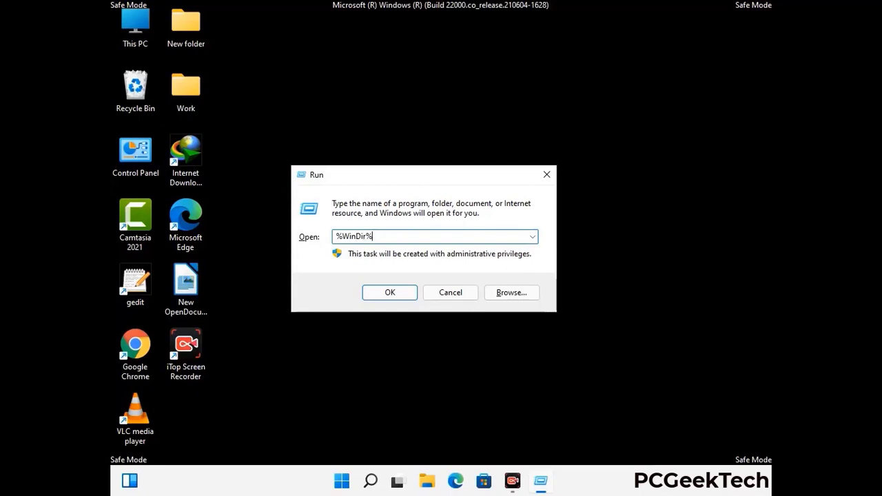
key(Return)
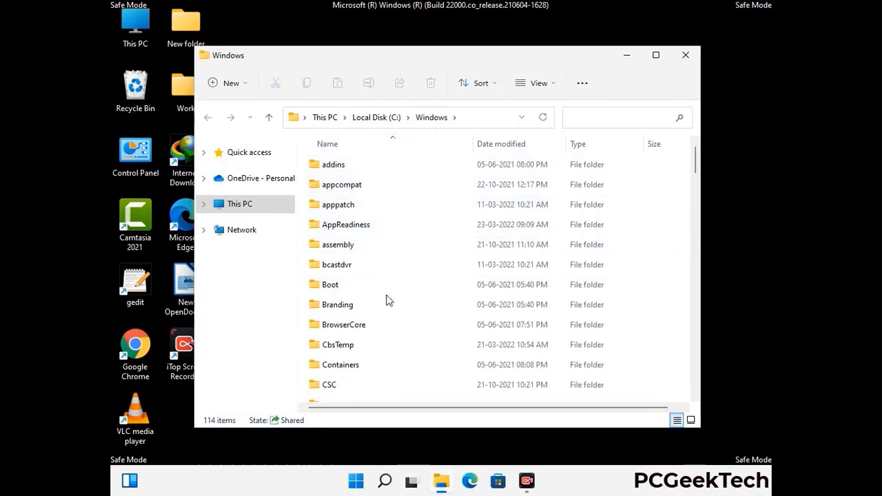
Scroll through the 114 items listed in the C:\Windows folder
scroll(387, 303, down, 1)
scroll(387, 306, down, 2)
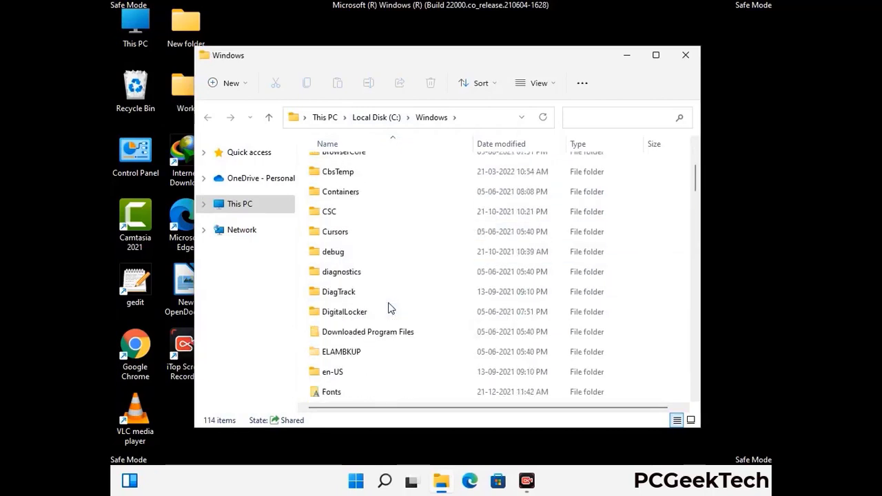
scroll(390, 308, down, 1)
scroll(388, 310, down, 5)
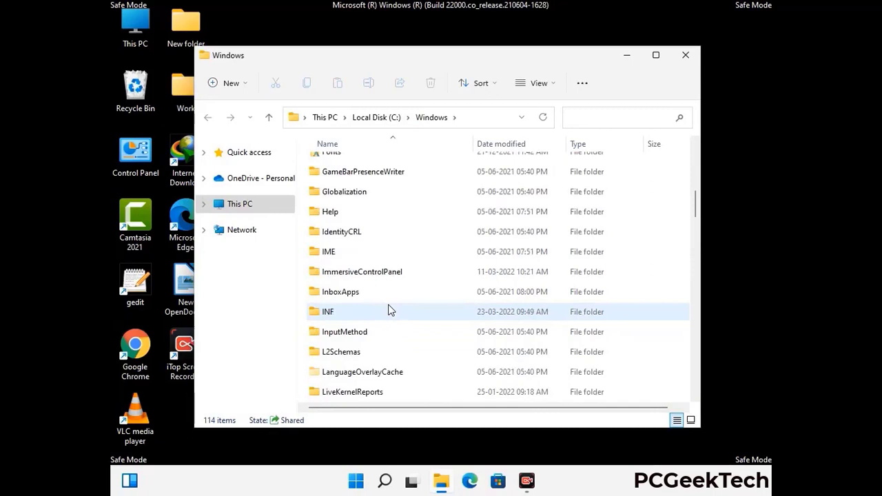
scroll(387, 311, down, 4)
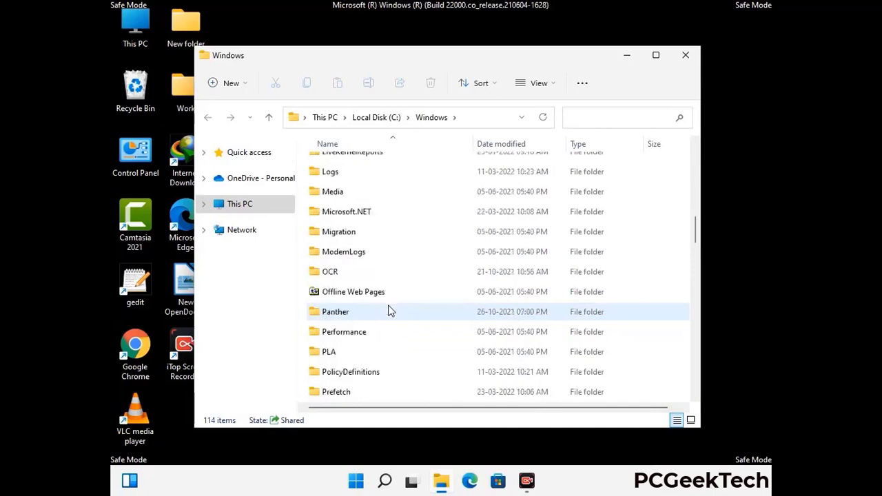
scroll(388, 311, down, 6)
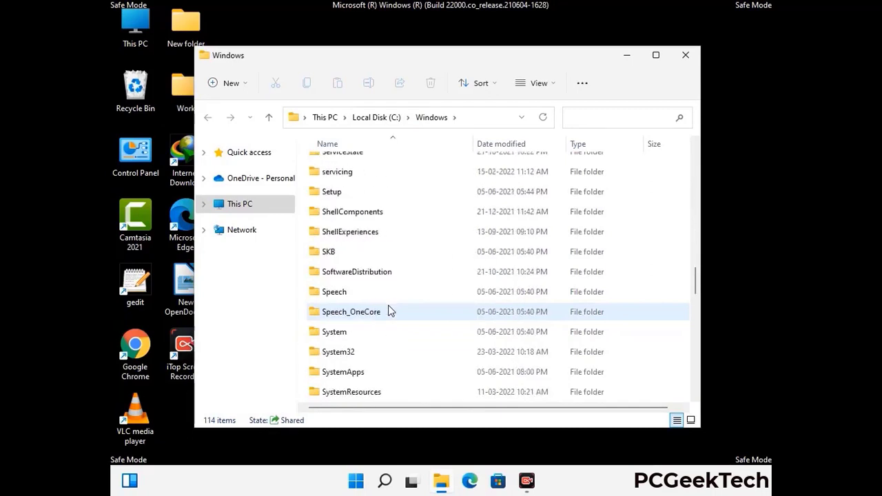
scroll(388, 311, down, 7)
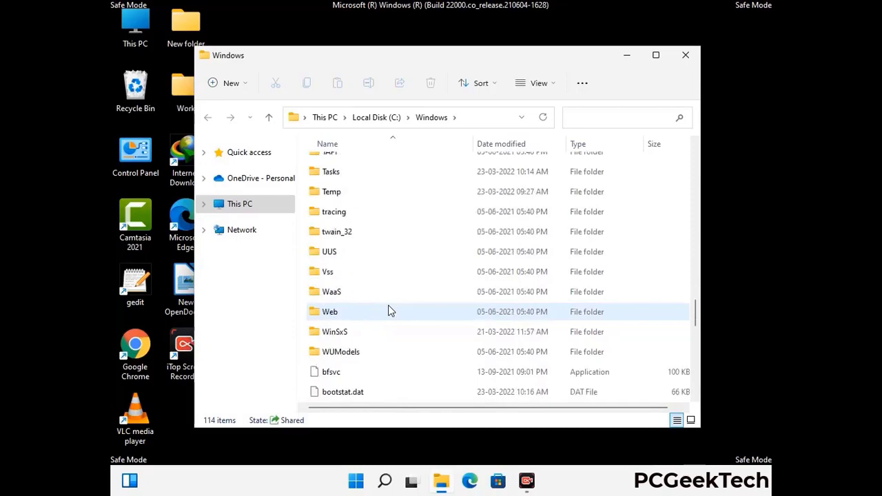
scroll(388, 311, down, 8)
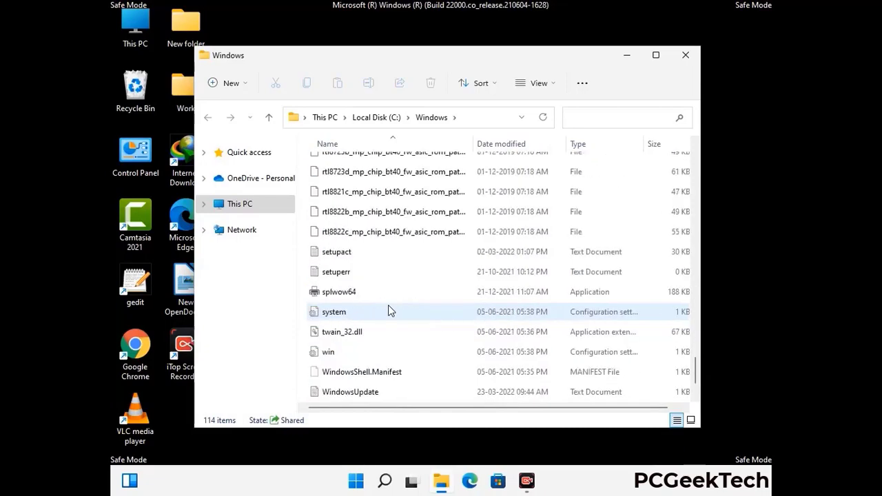
scroll(388, 311, up, 10)
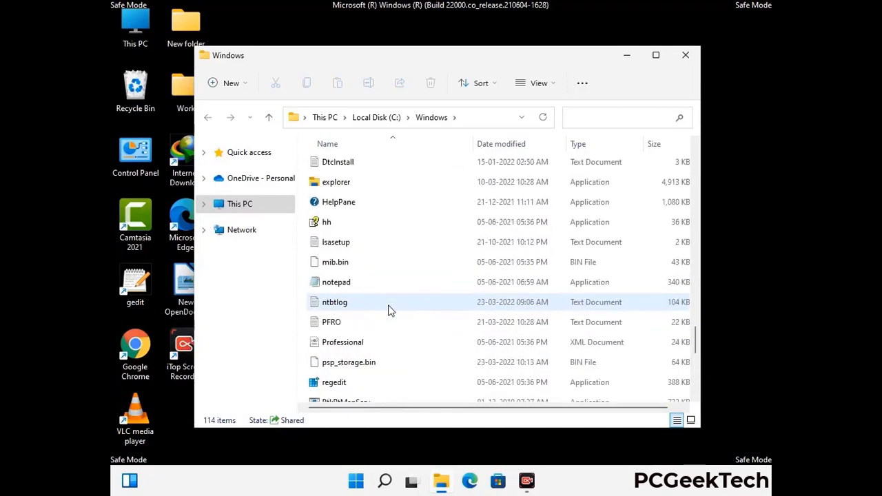
scroll(388, 312, up, 3)
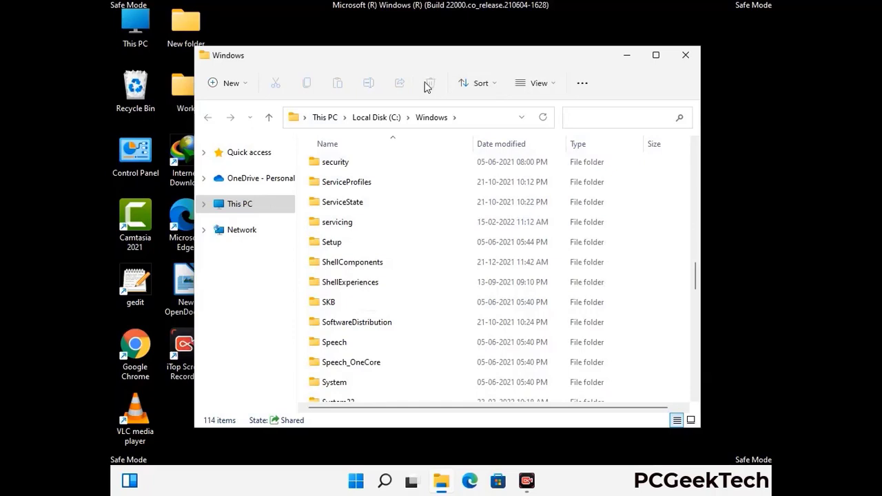
Close C:\Windows, open %temp%, delete all 100 Temp items, and close the window
click(691, 58)
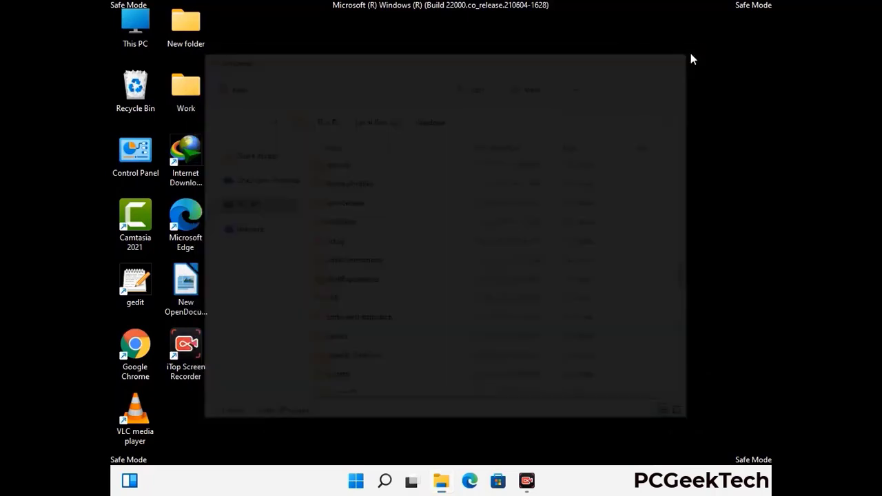
key(super+r)
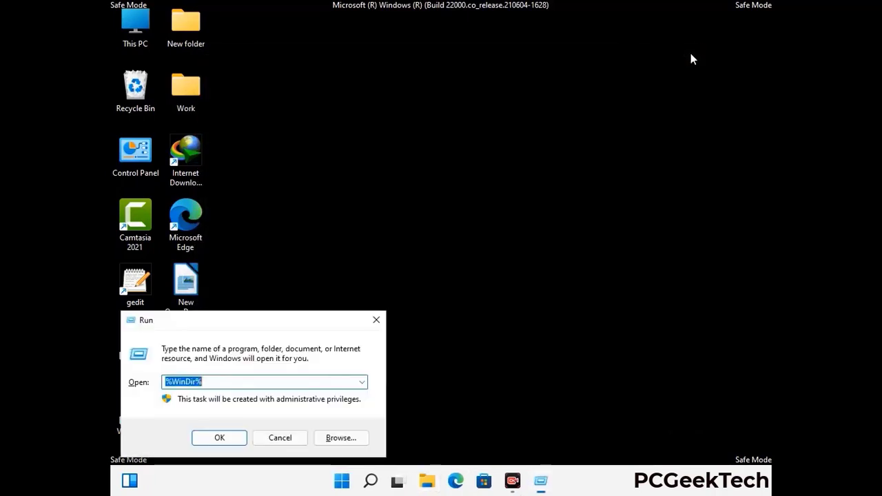
drag(292, 324, 498, 117)
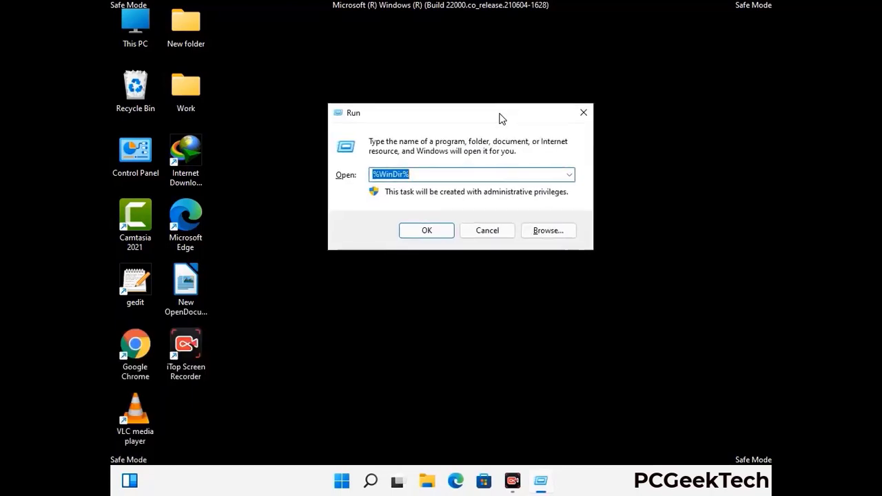
text(%temp%)
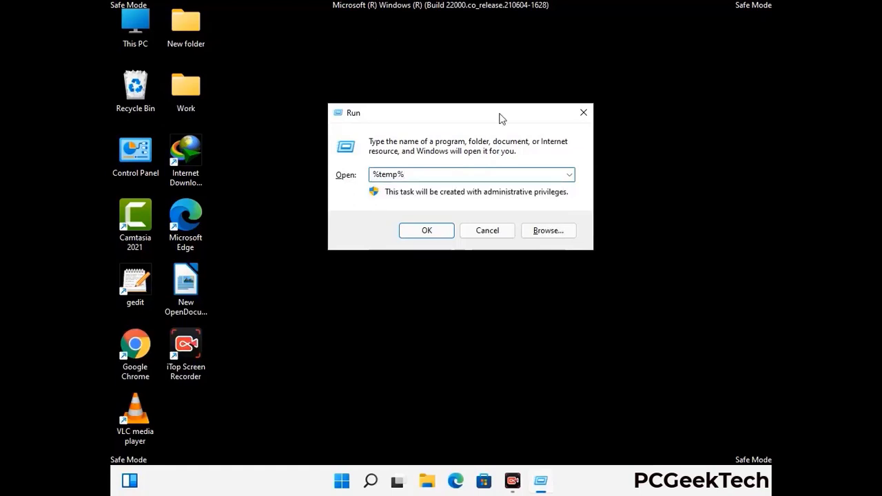
click(442, 230)
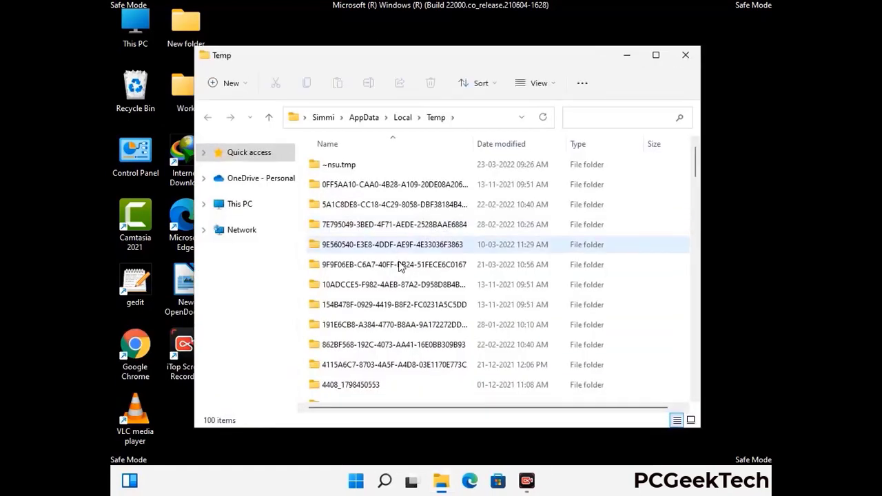
click(398, 263)
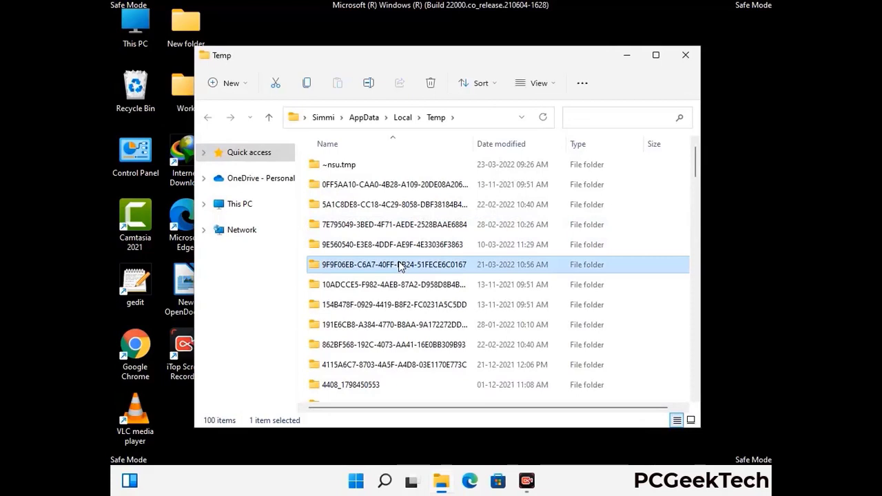
key(ctrl+a)
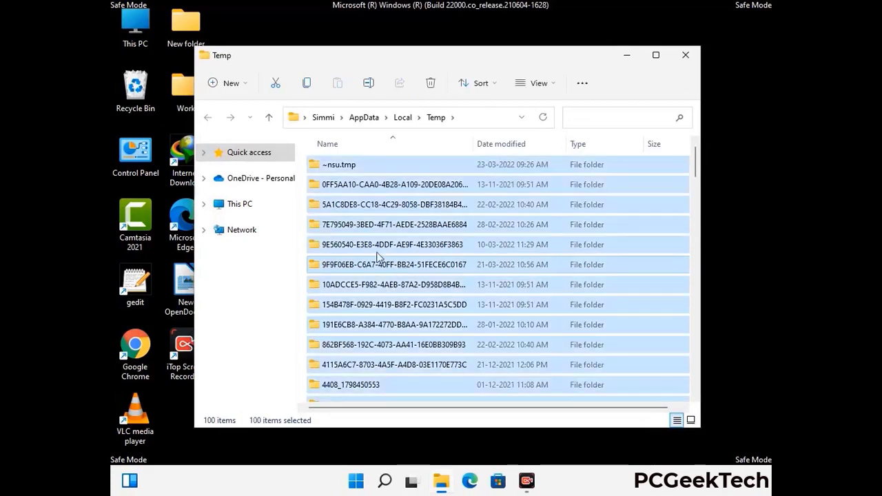
click(432, 84)
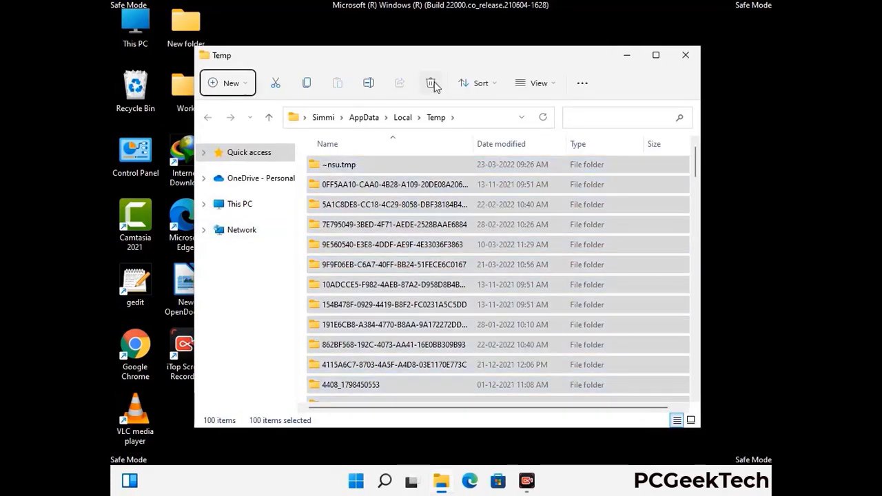
click(686, 54)
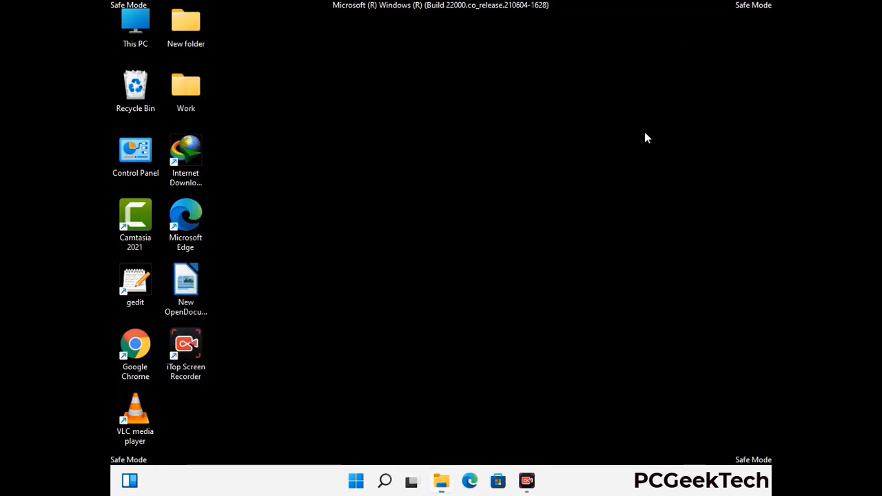
Open C:\Windows\Temp via 'temp' in Run, delete all six items, and close the window
key(super+r)
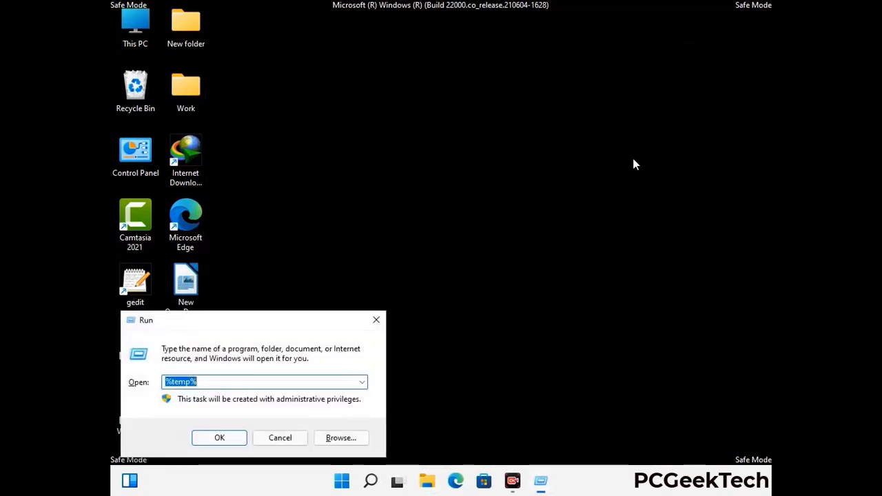
drag(299, 320, 503, 129)
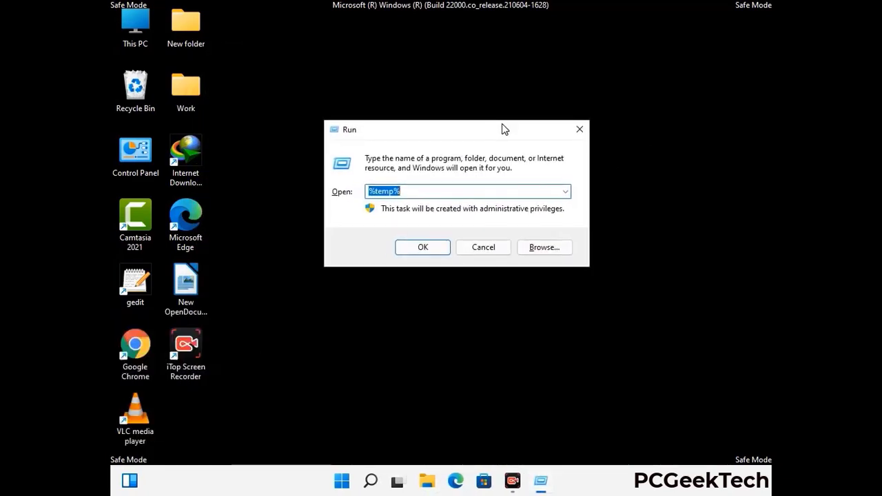
text(temp)
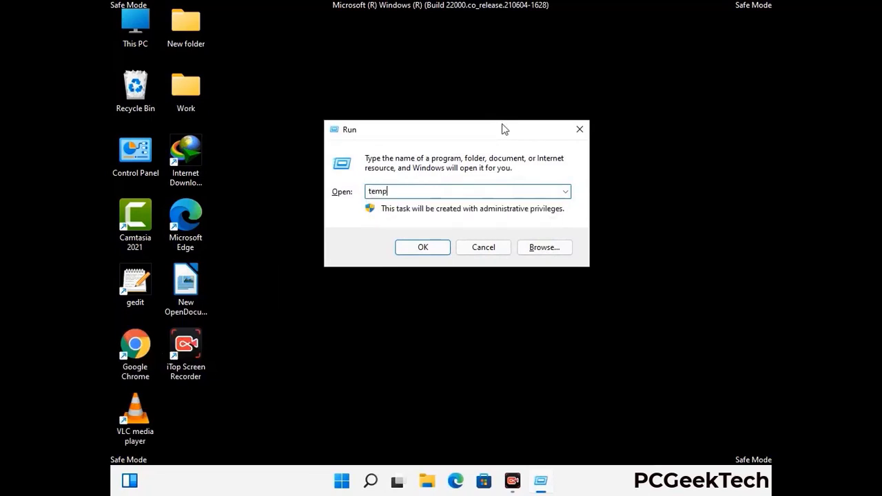
key(Return)
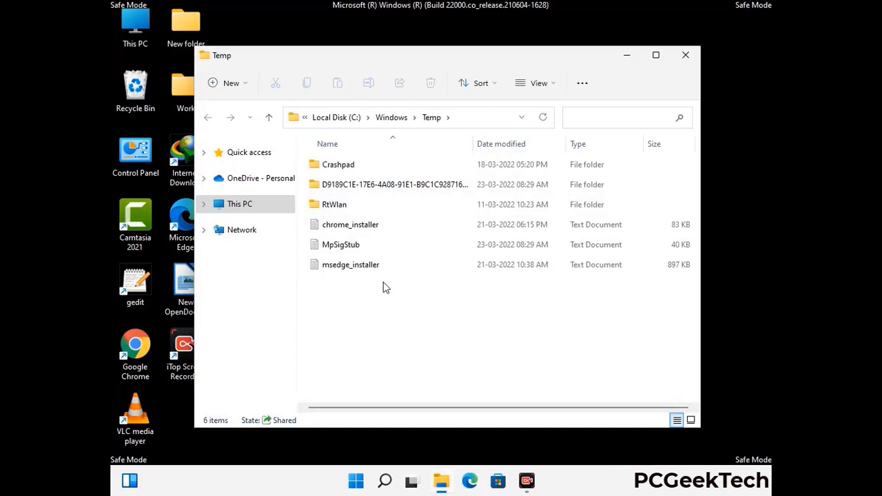
key(ctrl+a)
click(430, 83)
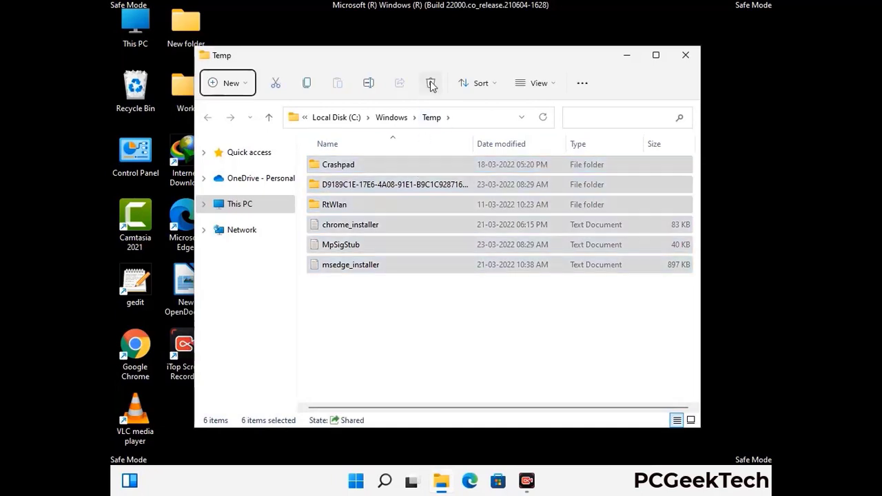
click(689, 61)
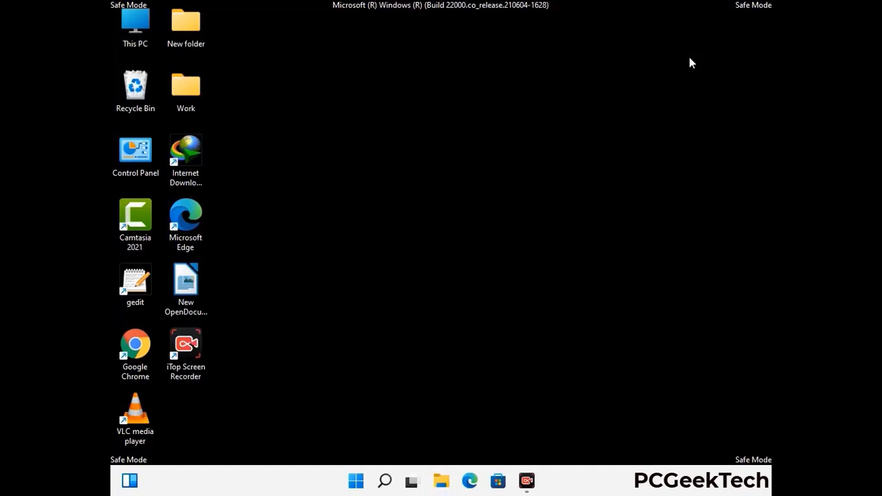
Launch Registry Editor by running 'regedit'
key(super+r)
drag(268, 318, 459, 110)
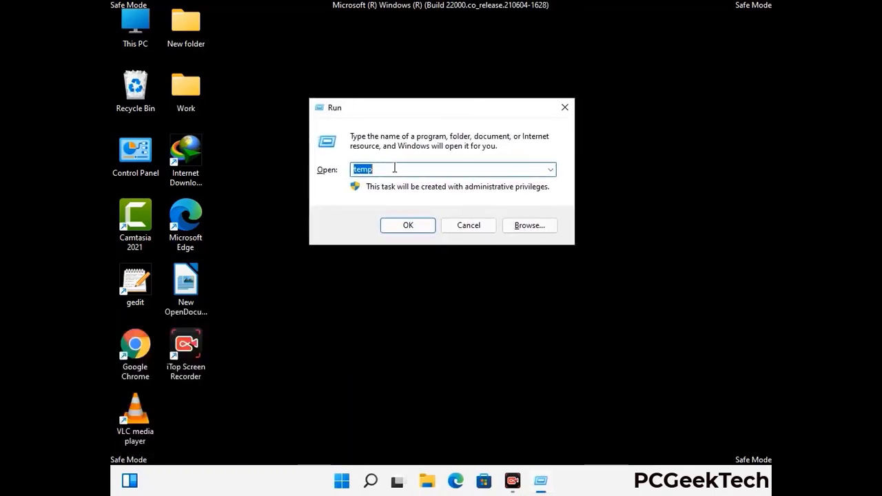
text(regedit)
key(Return)
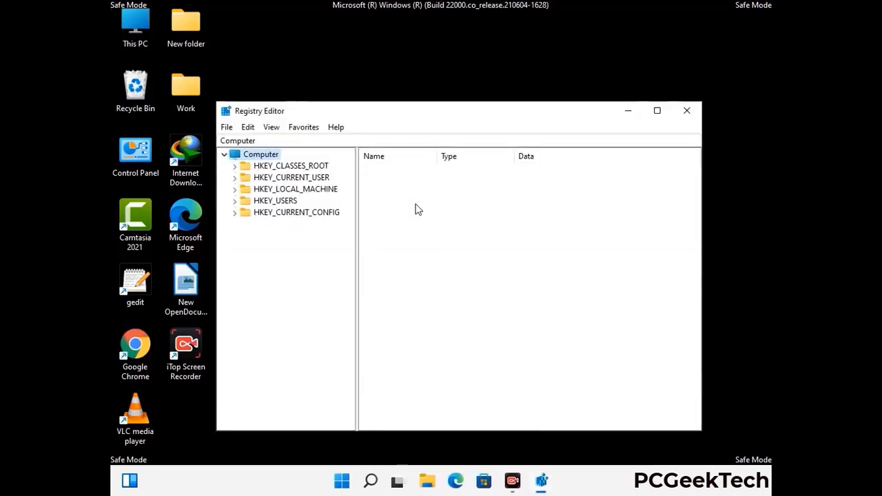
Expand HKEY_CURRENT_USER > Software > Microsoft in the registry tree
click(296, 188)
click(234, 177)
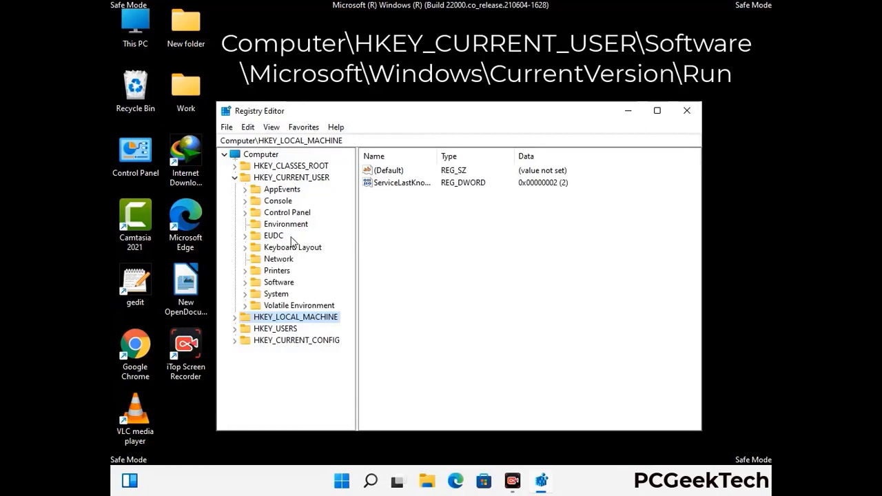
click(276, 284)
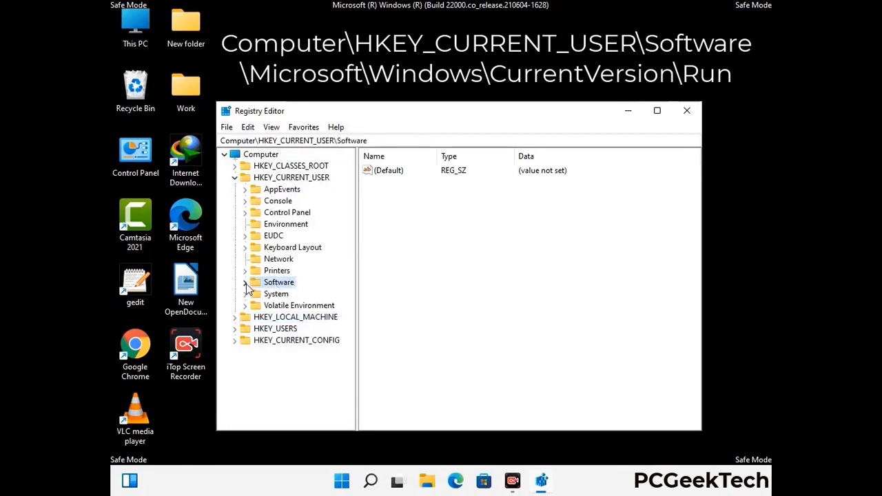
click(243, 283)
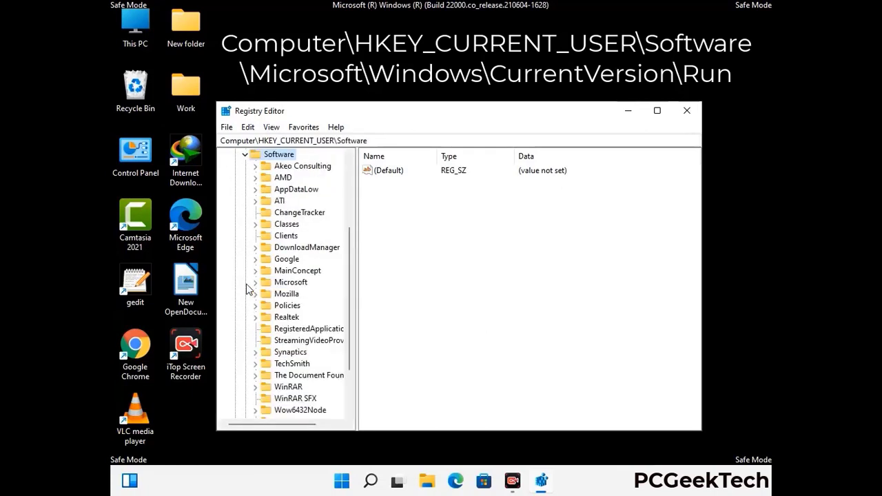
double_click(288, 284)
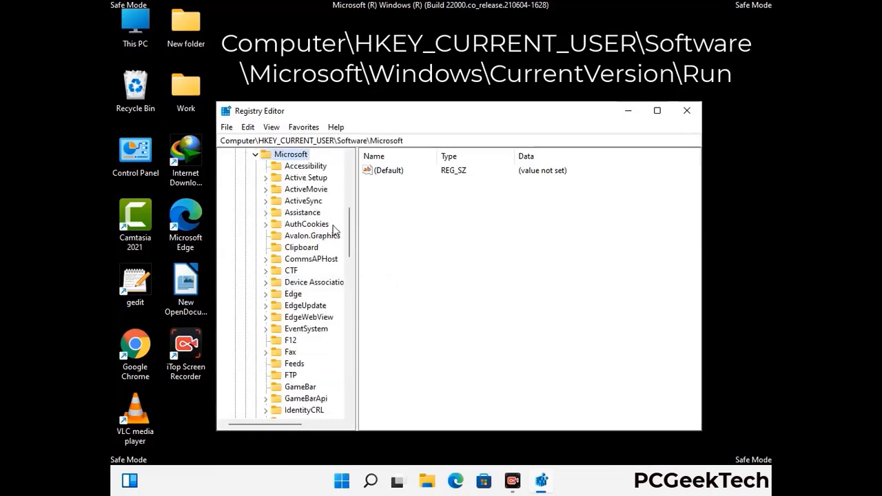
Drill into Windows > CurrentVersion and select the Run key to list its startup values
scroll(319, 301, down, 2)
scroll(319, 301, down, 2)
scroll(319, 301, down, 1)
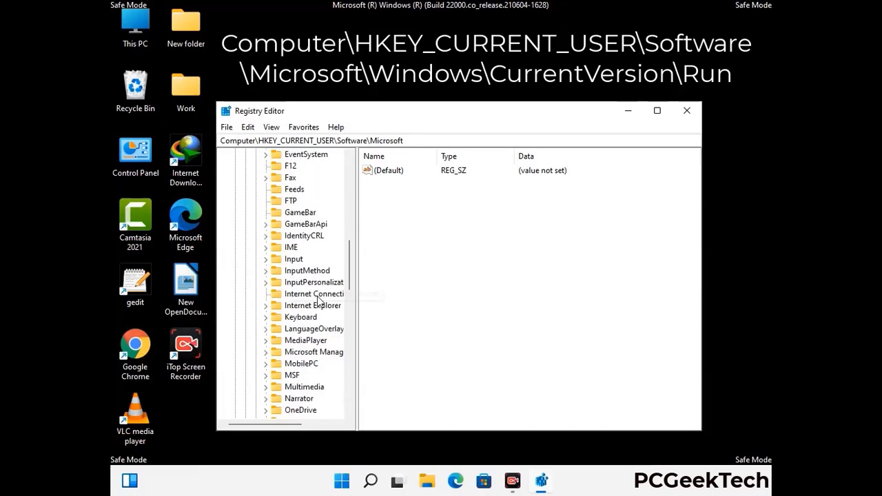
scroll(319, 301, down, 2)
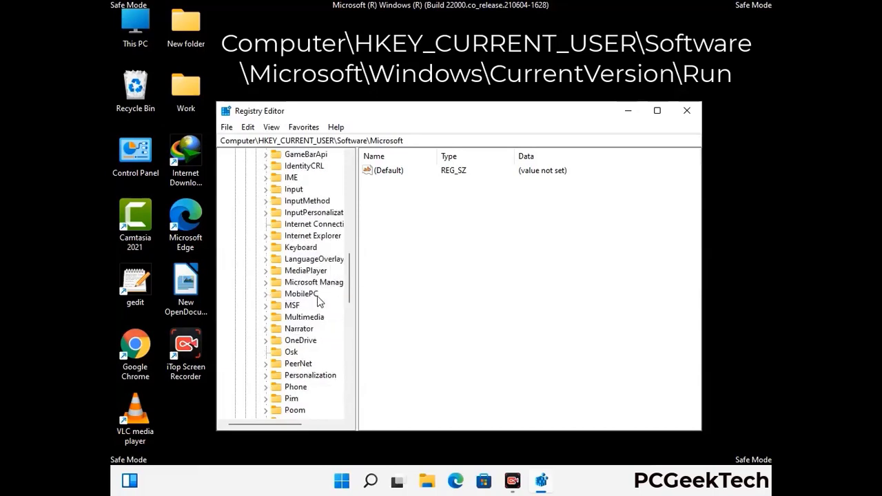
scroll(319, 301, down, 7)
scroll(318, 301, down, 3)
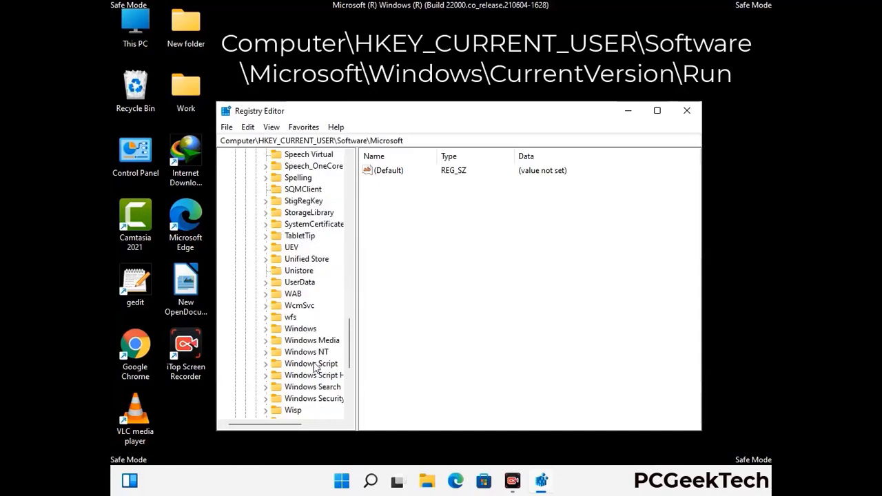
double_click(313, 329)
scroll(320, 322, down, 1)
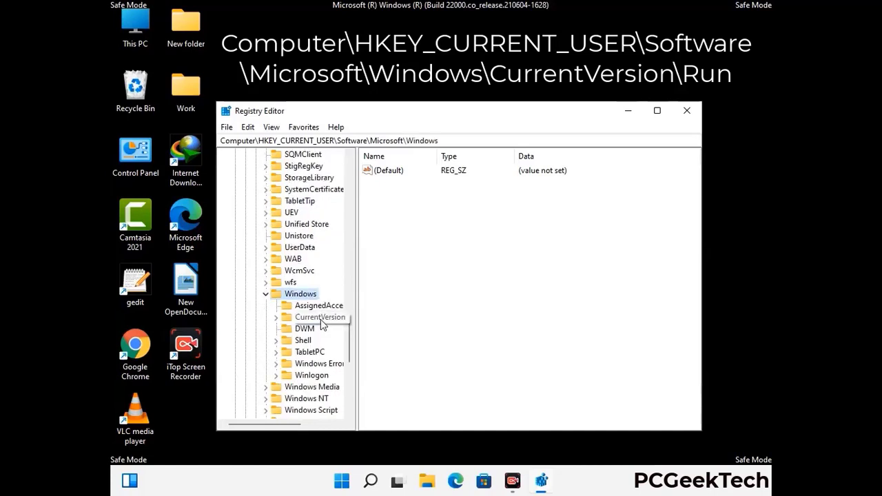
double_click(320, 317)
scroll(318, 303, down, 5)
scroll(316, 300, down, 4)
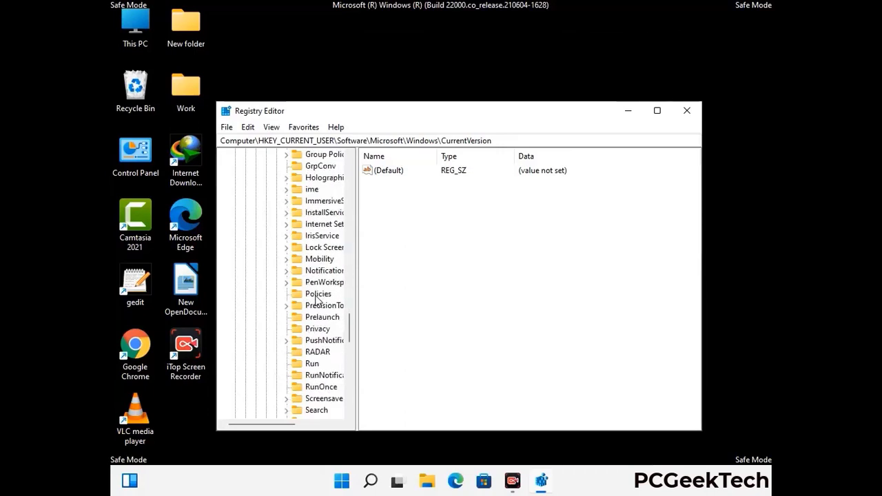
scroll(317, 300, down, 1)
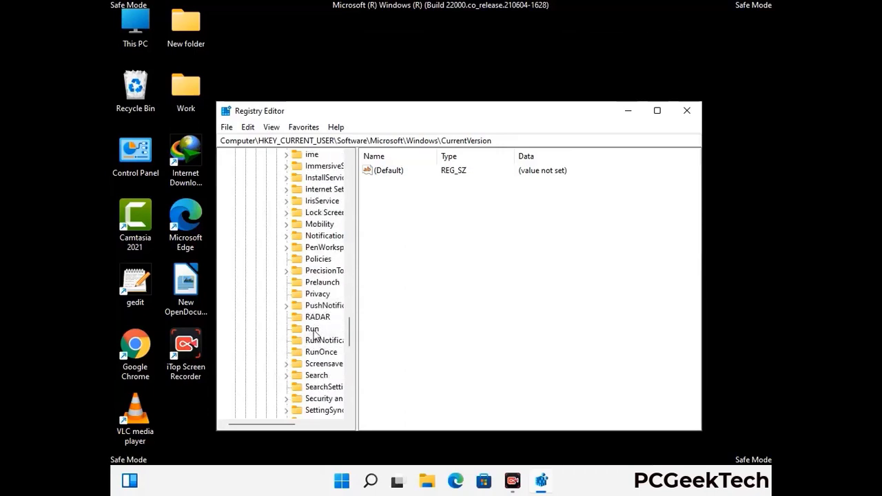
click(312, 329)
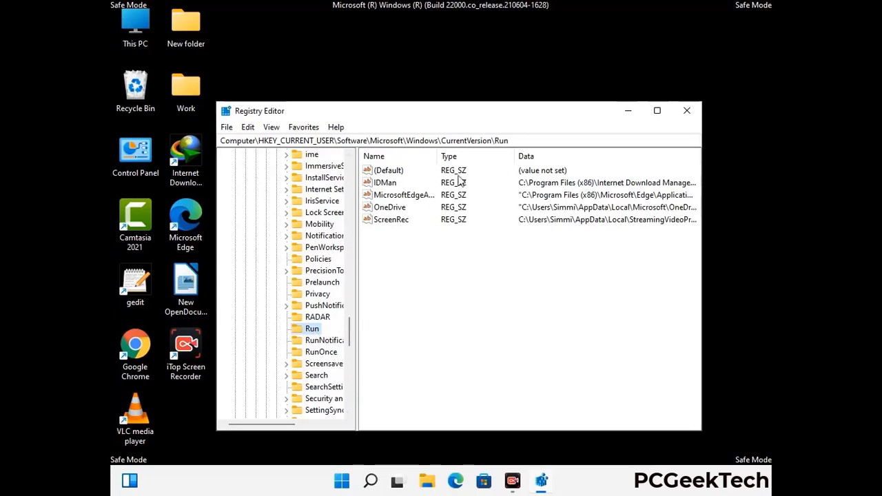
Delete the ScreenRec startup value from the Run key and confirm the deletion
click(389, 220)
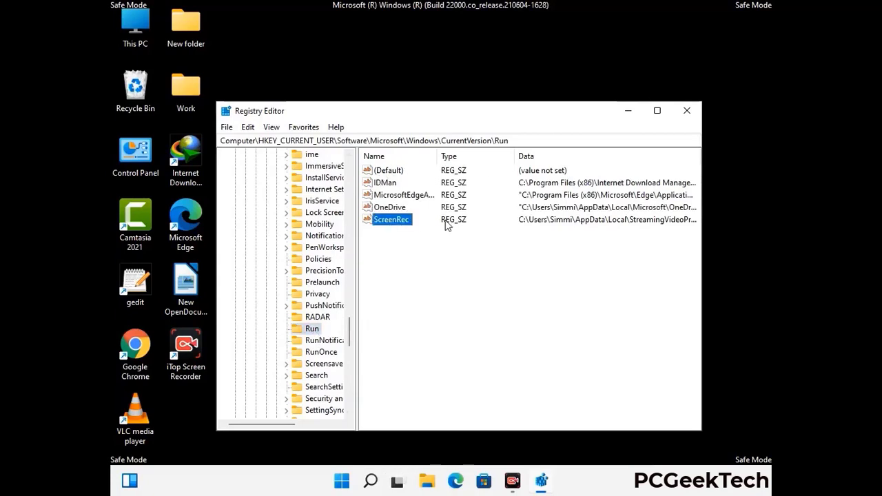
click(391, 222)
key(Return)
right_click(399, 223)
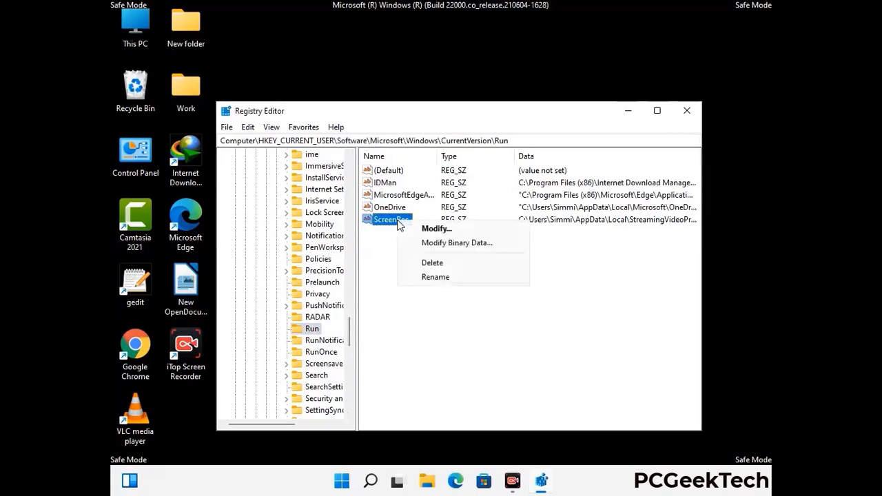
click(423, 262)
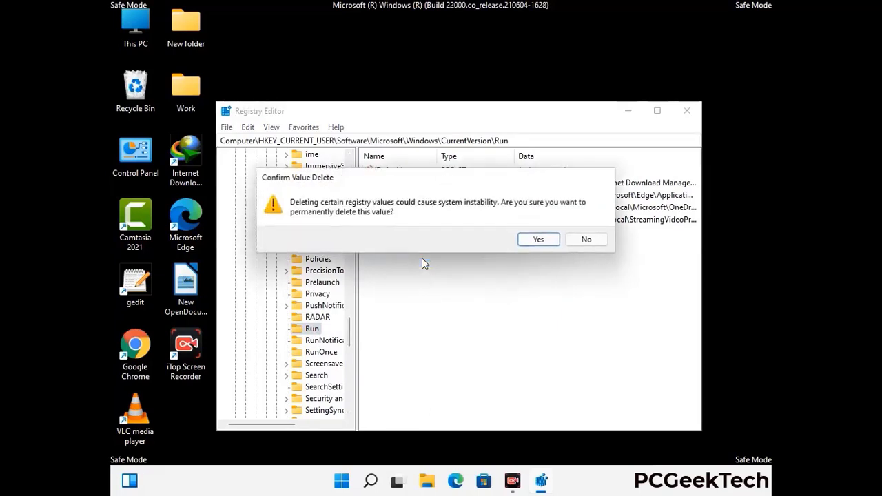
click(538, 240)
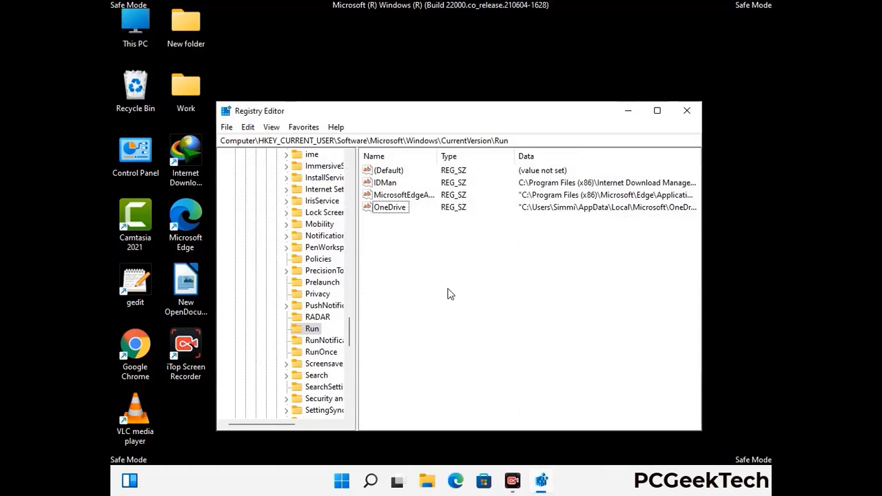
Search the registry for 'Virus Nam', cancel the search, and close Registry Editor
key(ctrl+f)
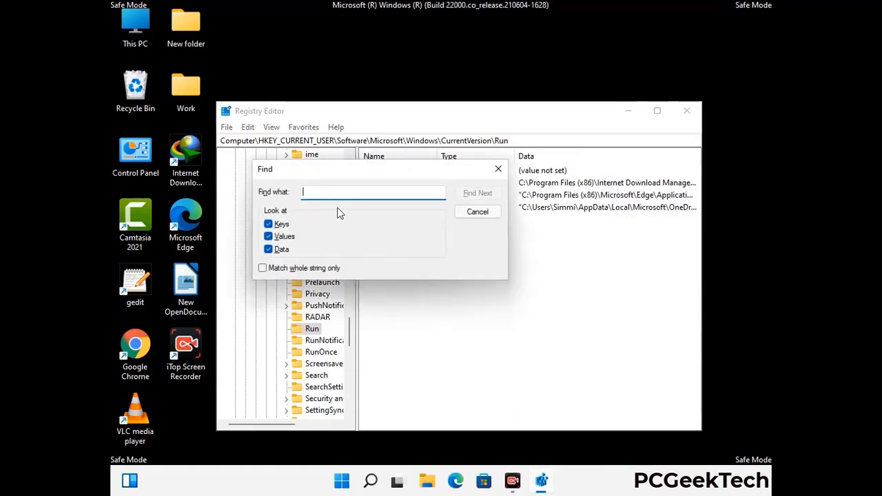
text(Virus Name)
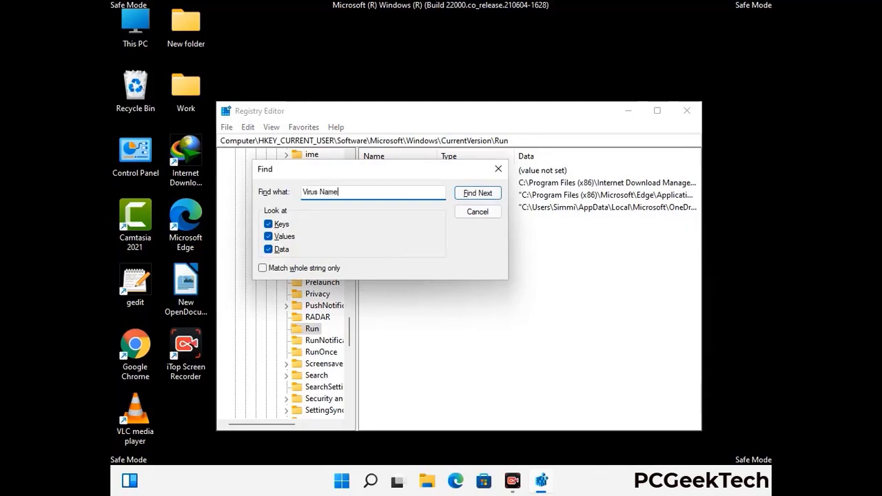
click(466, 197)
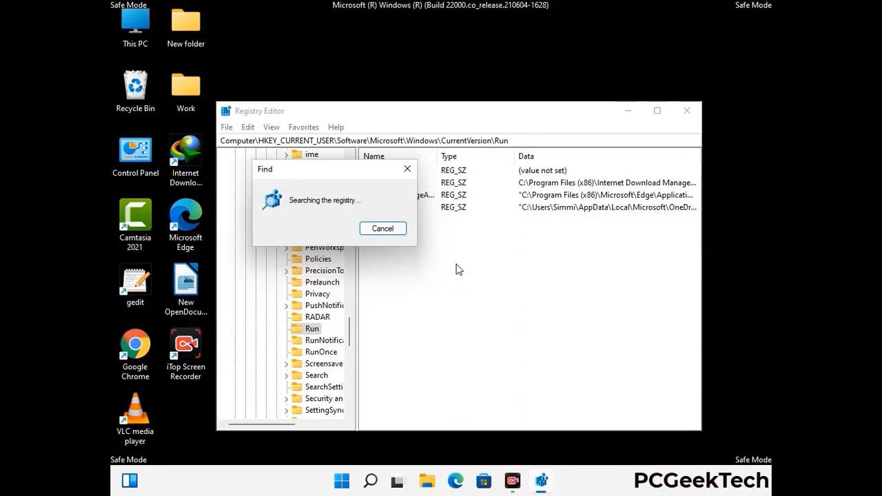
click(413, 170)
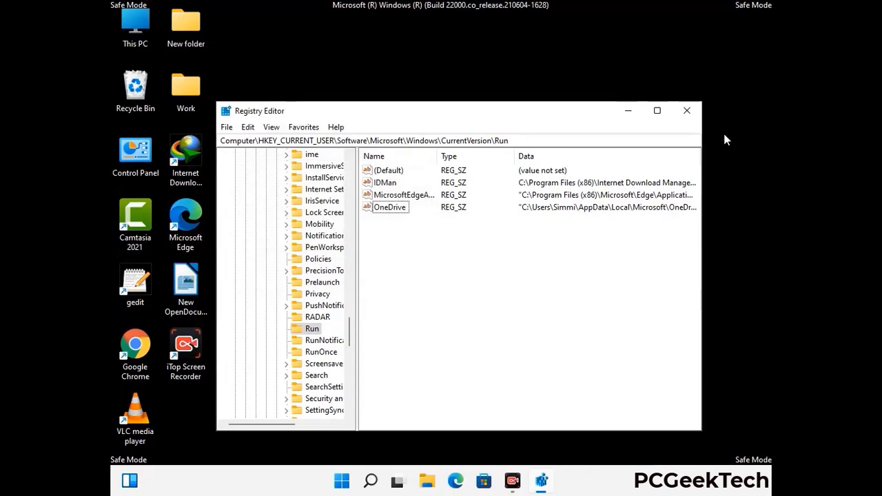
click(687, 112)
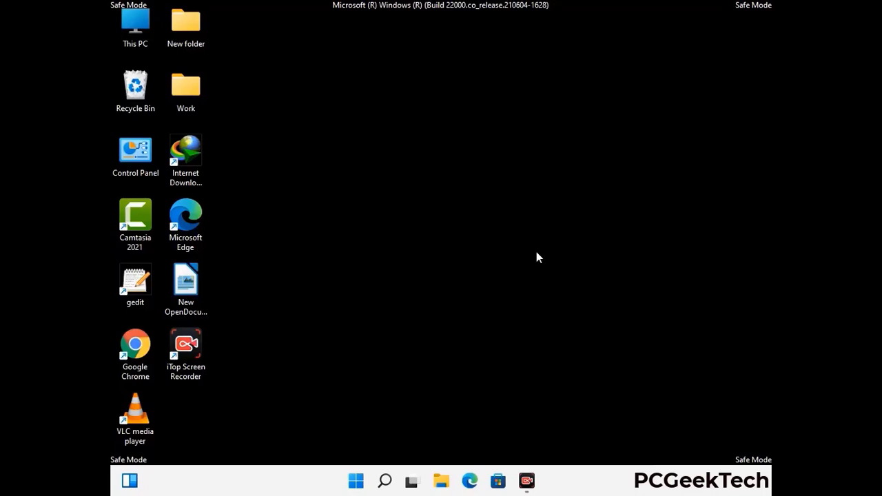
Launch msconfig and untick Safe boot for the Windows 11 entry on the Boot tab
key(super+r)
drag(256, 321, 451, 132)
text(ms)
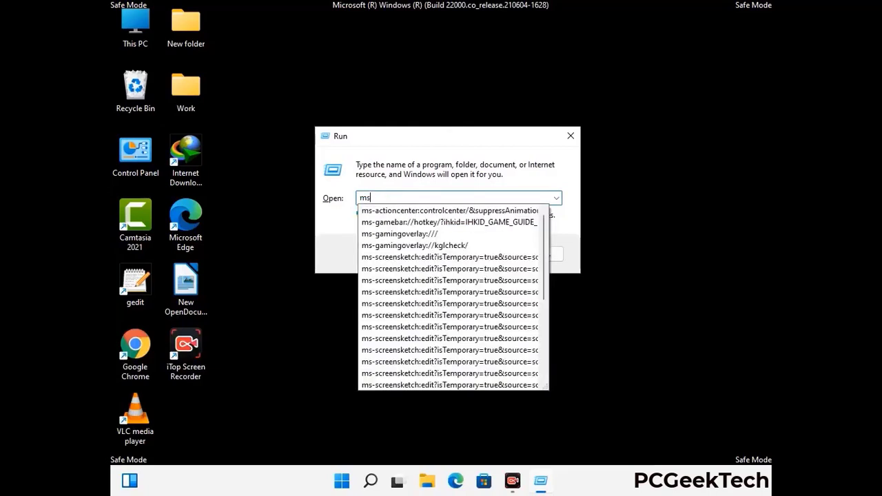
text(config)
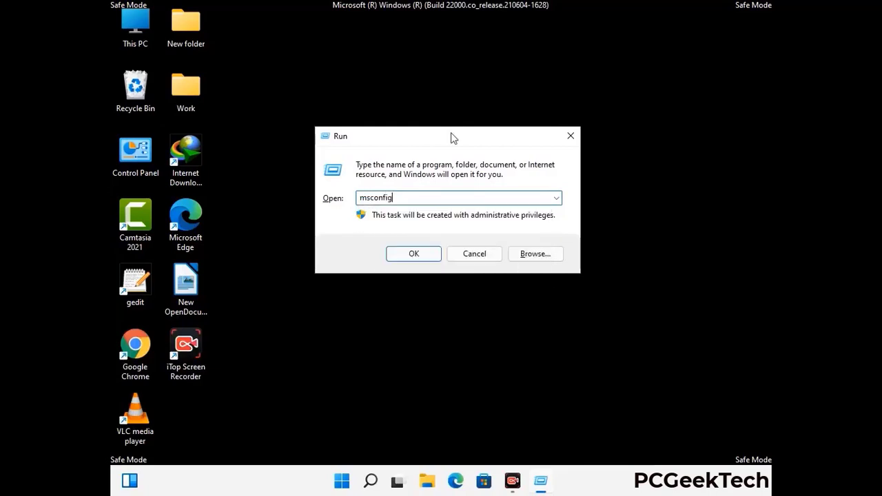
click(407, 252)
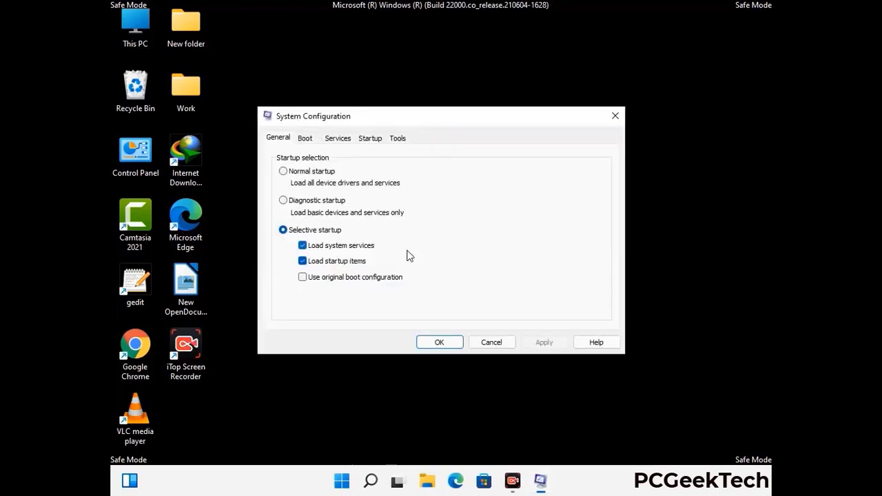
click(304, 138)
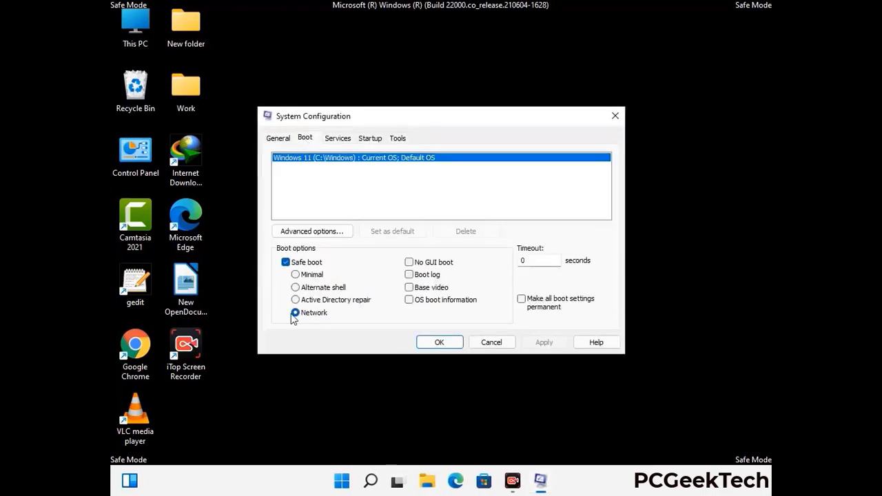
click(285, 262)
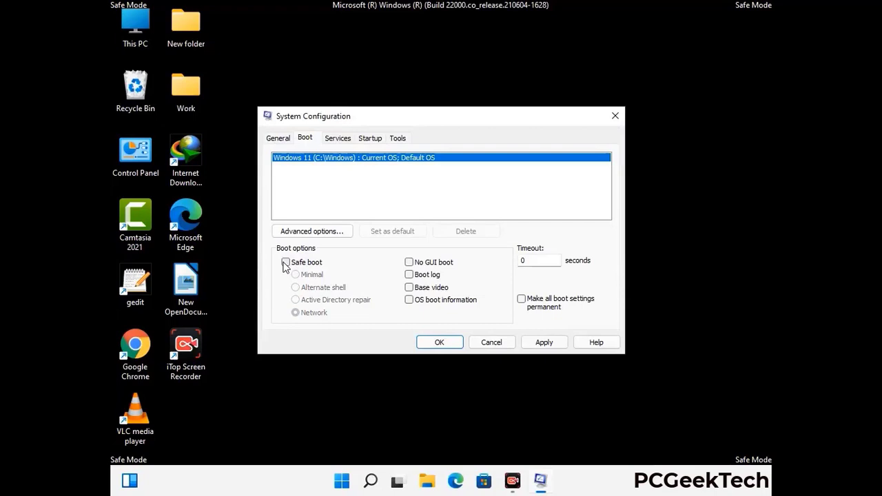